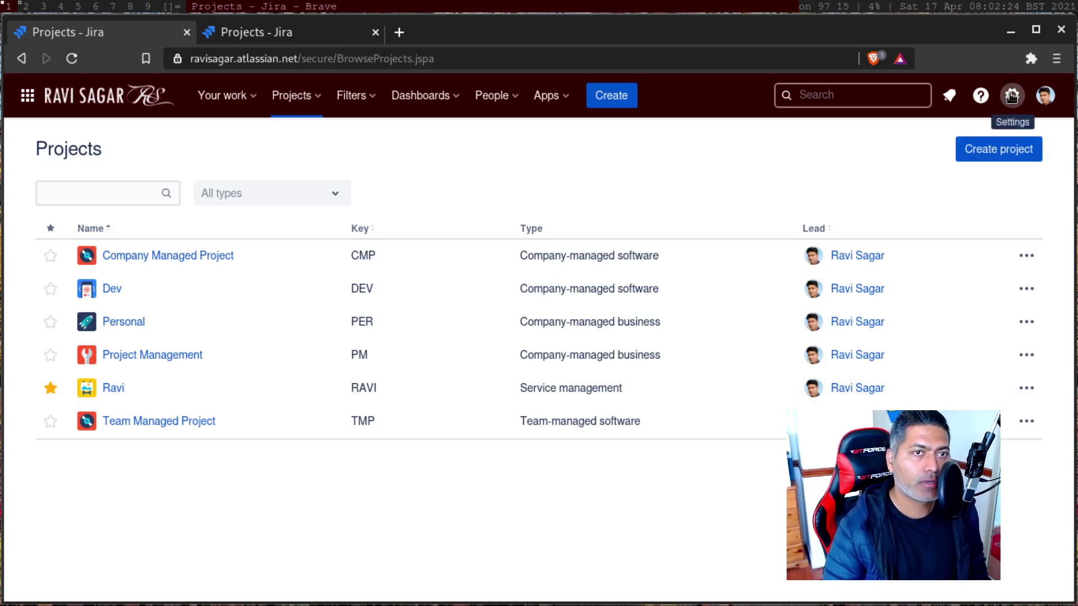
Open the Jira system settings and look through the available administration sections
click(1012, 96)
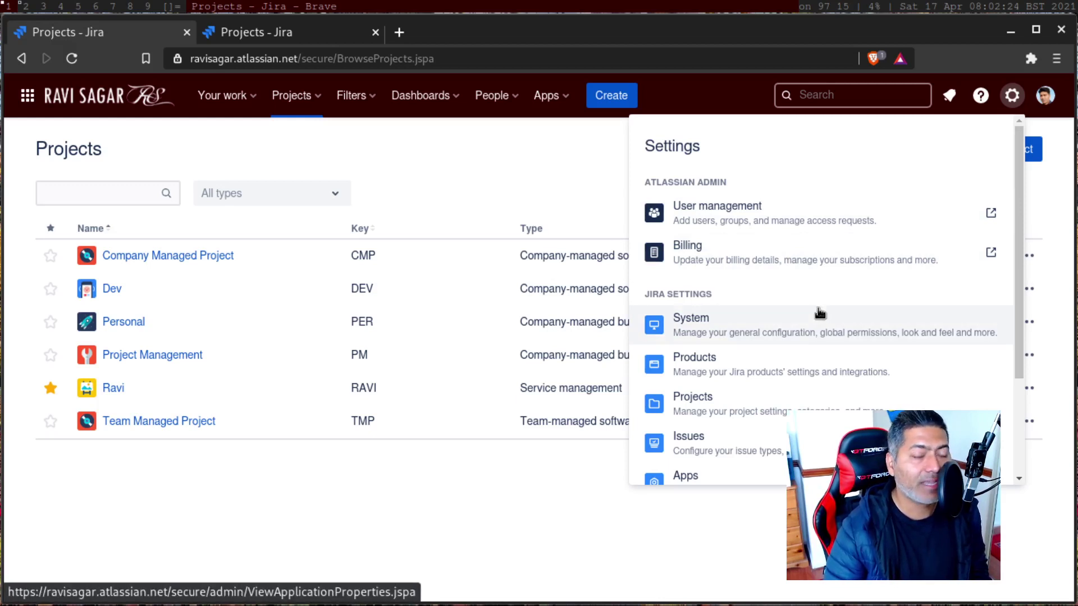
click(767, 333)
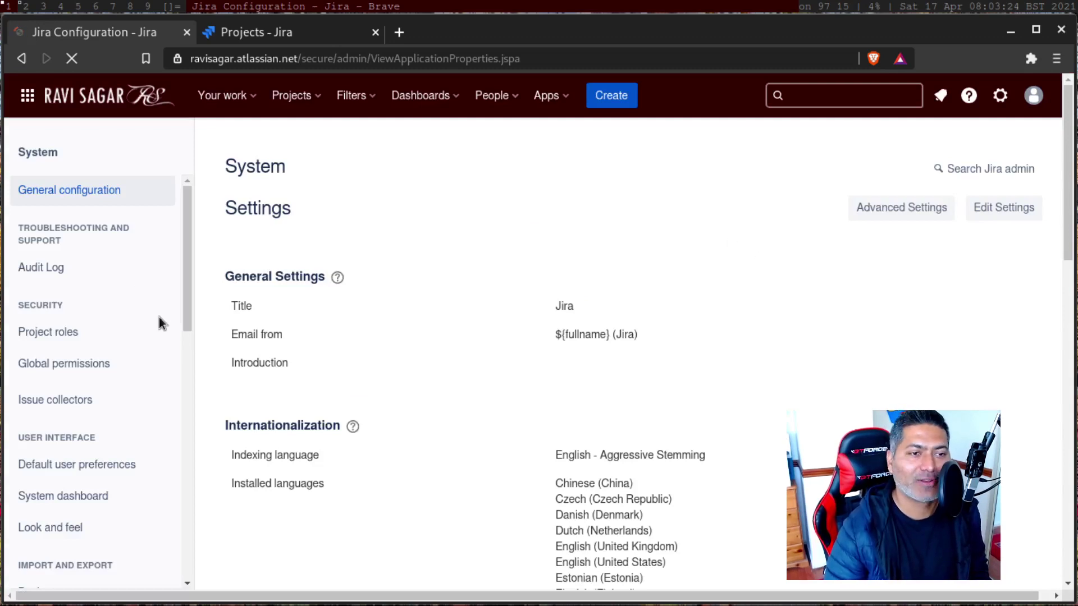
scroll(160, 318, down, 3)
scroll(133, 397, down, 2)
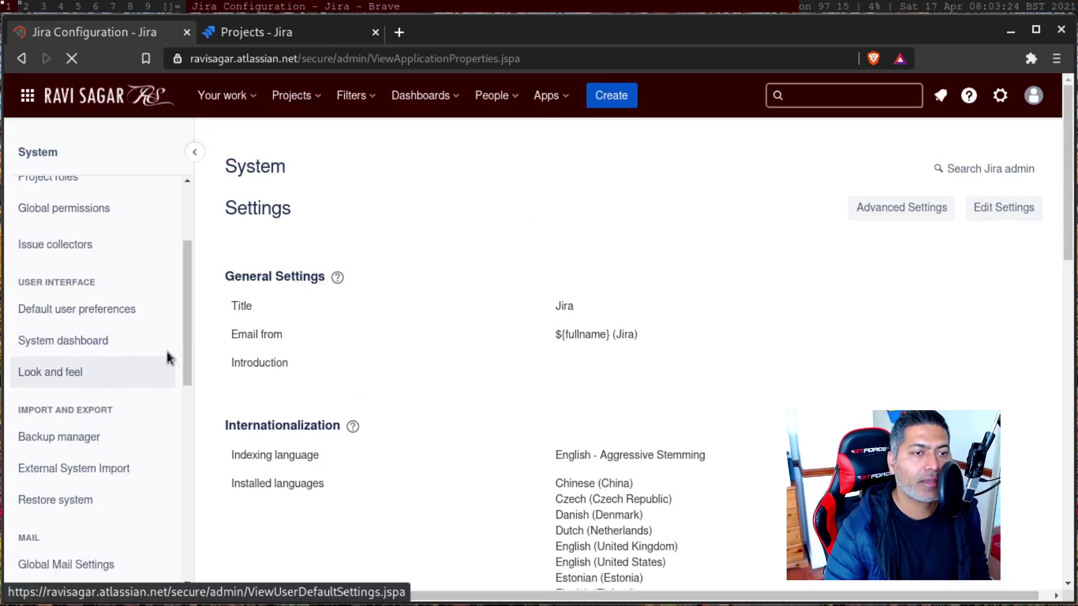
scroll(167, 352, down, 2)
scroll(95, 306, down, 10)
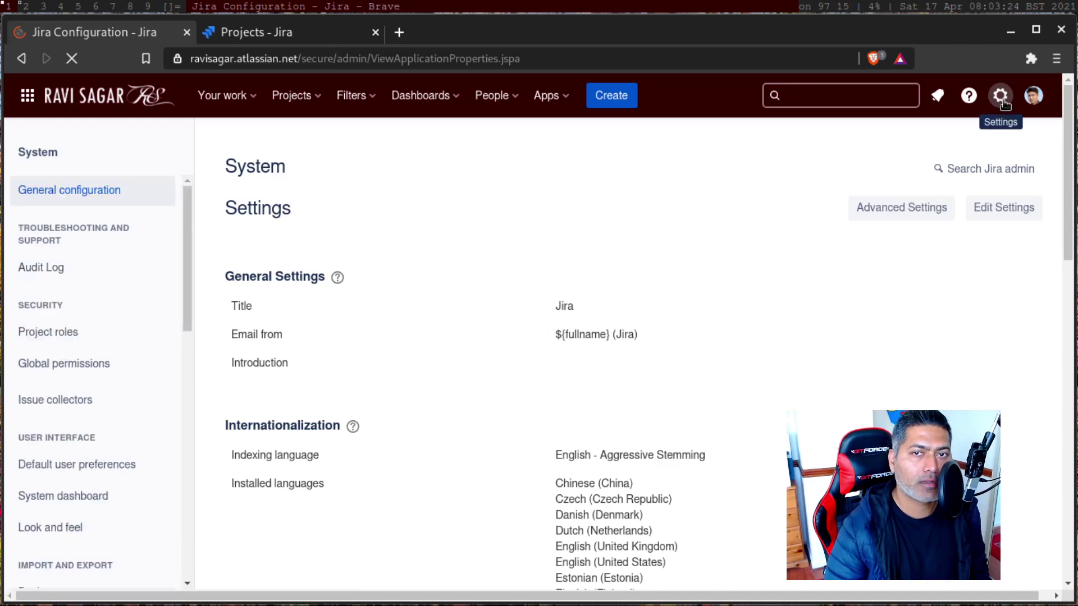
Open the application links configuration in the Jira product settings
click(1002, 97)
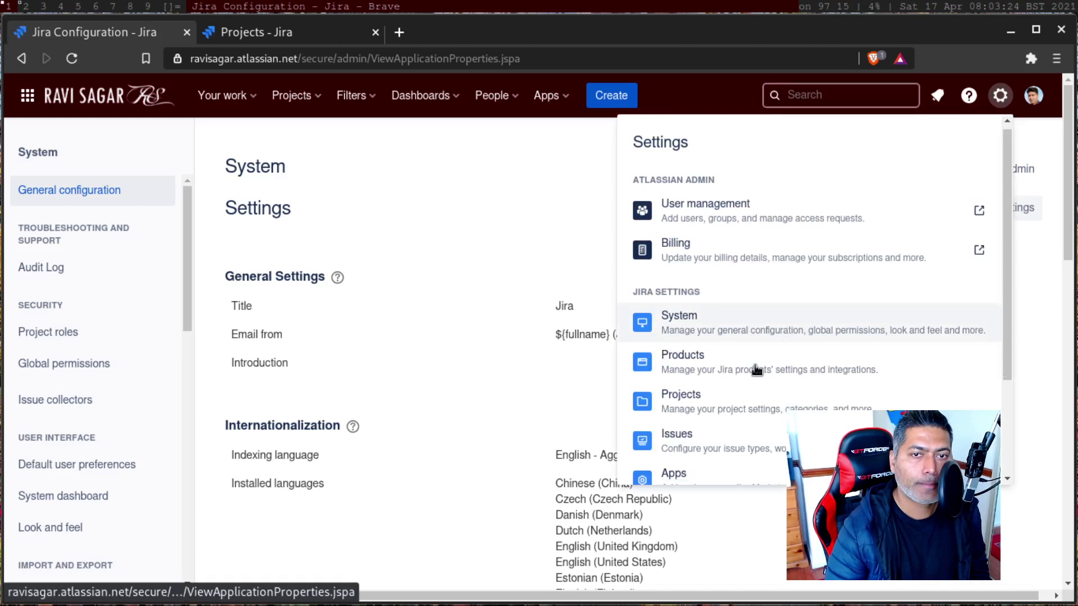
scroll(732, 332, down, 1)
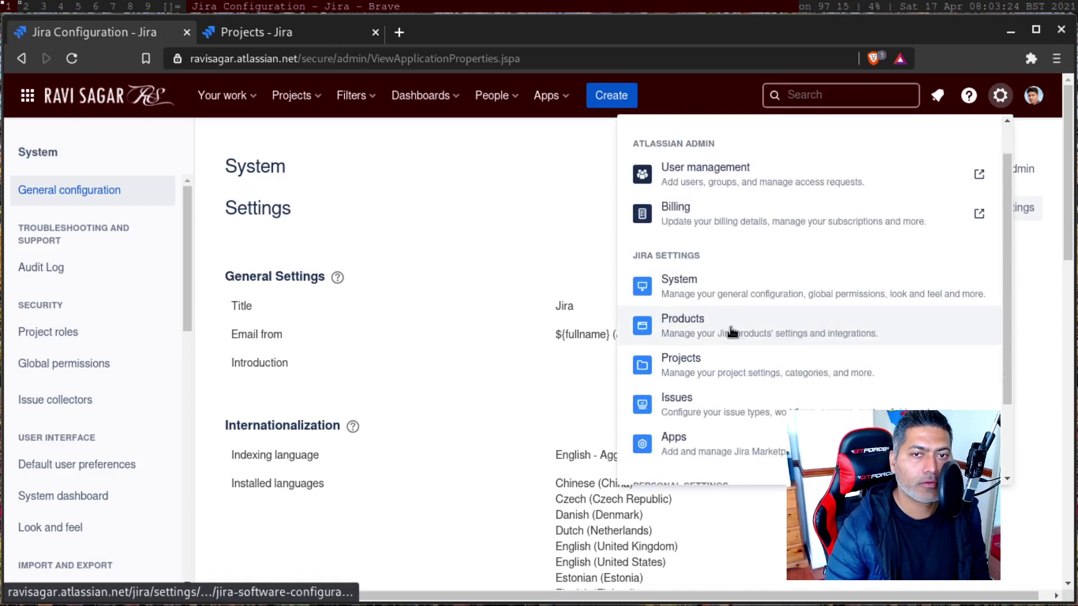
click(732, 331)
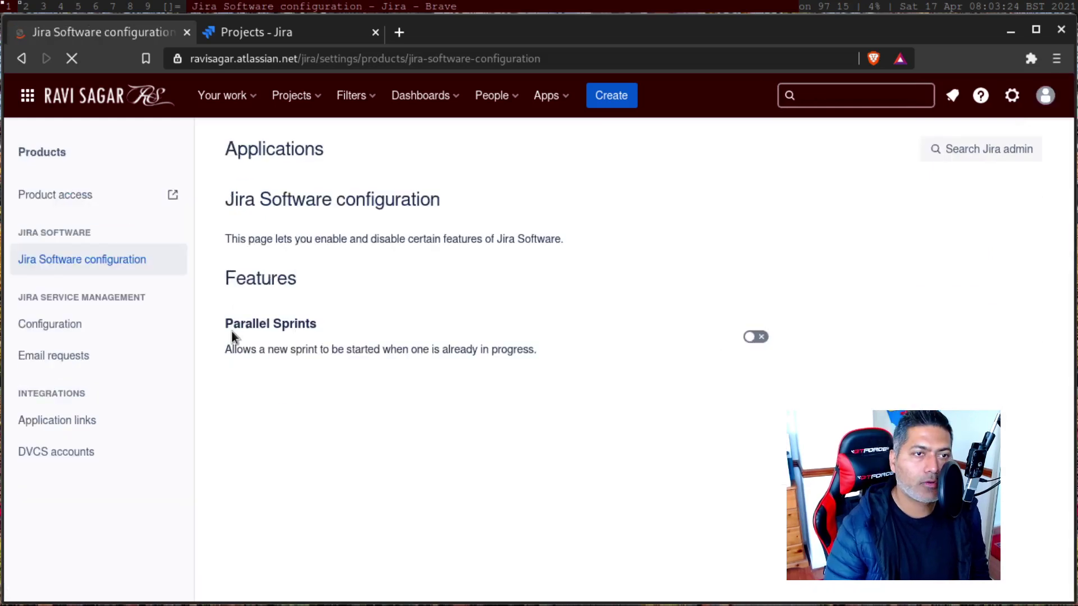
click(65, 422)
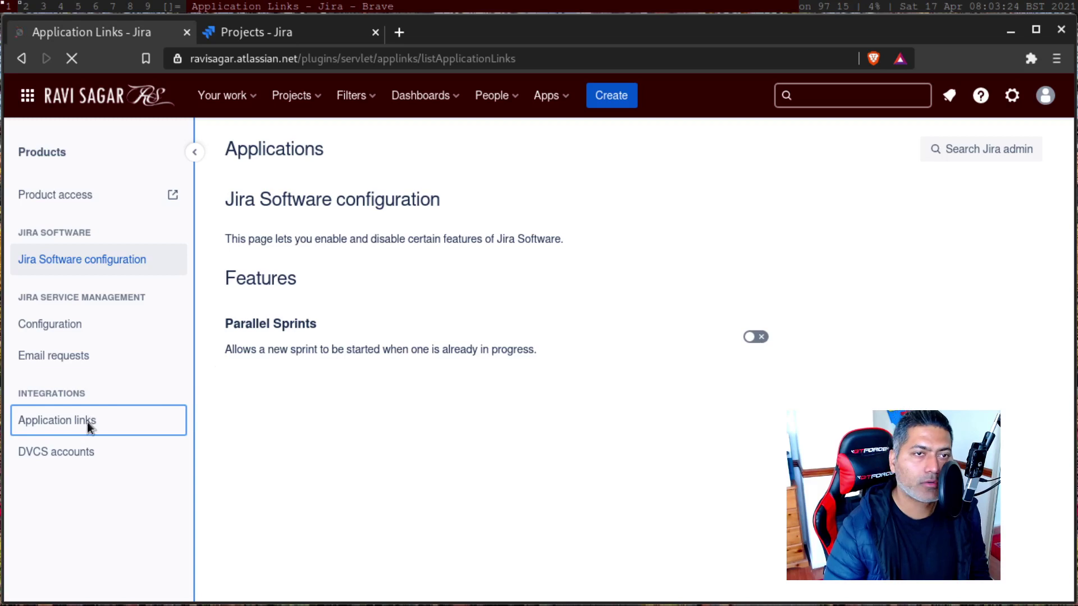
click(303, 37)
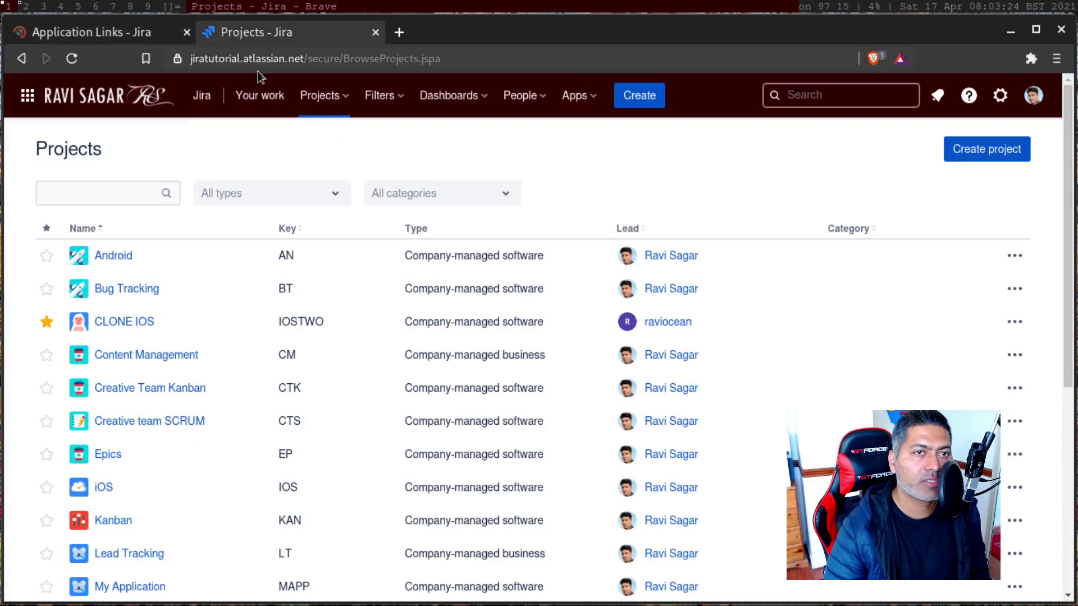
drag(340, 59, 192, 60)
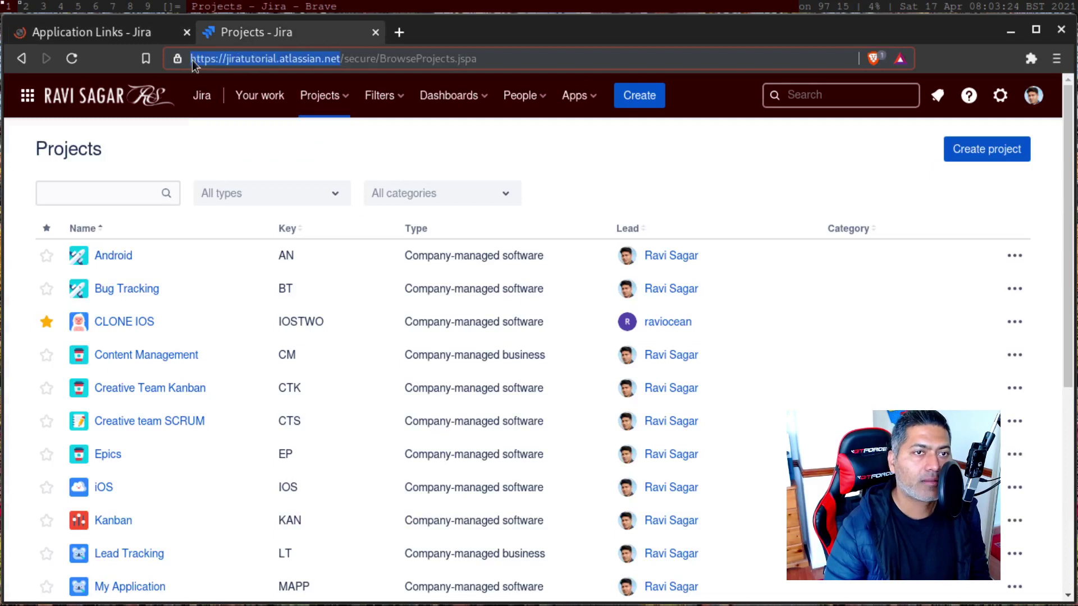
right_click(192, 60)
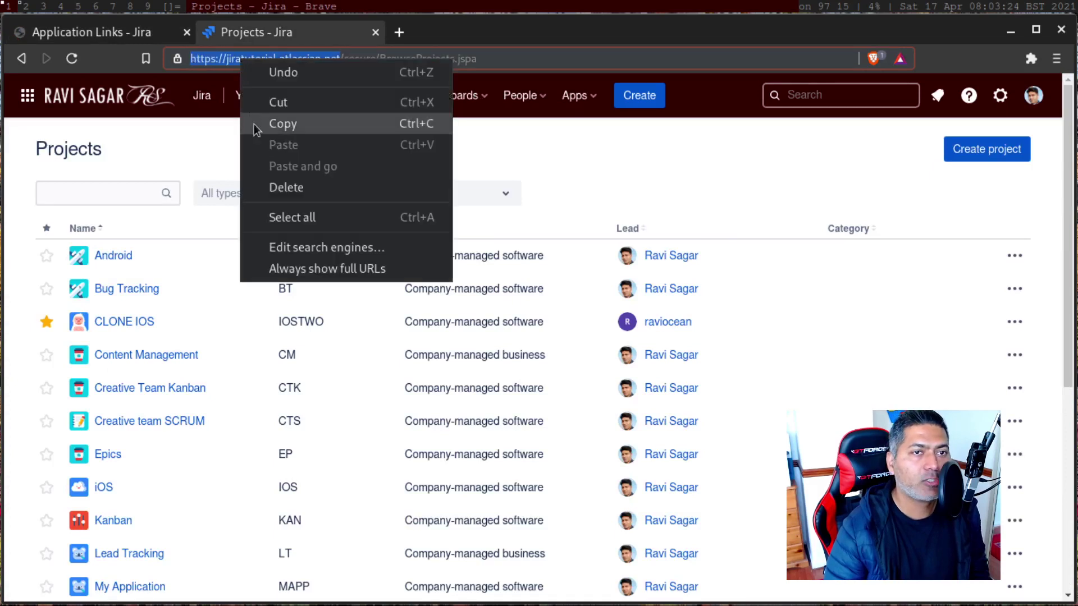
click(253, 123)
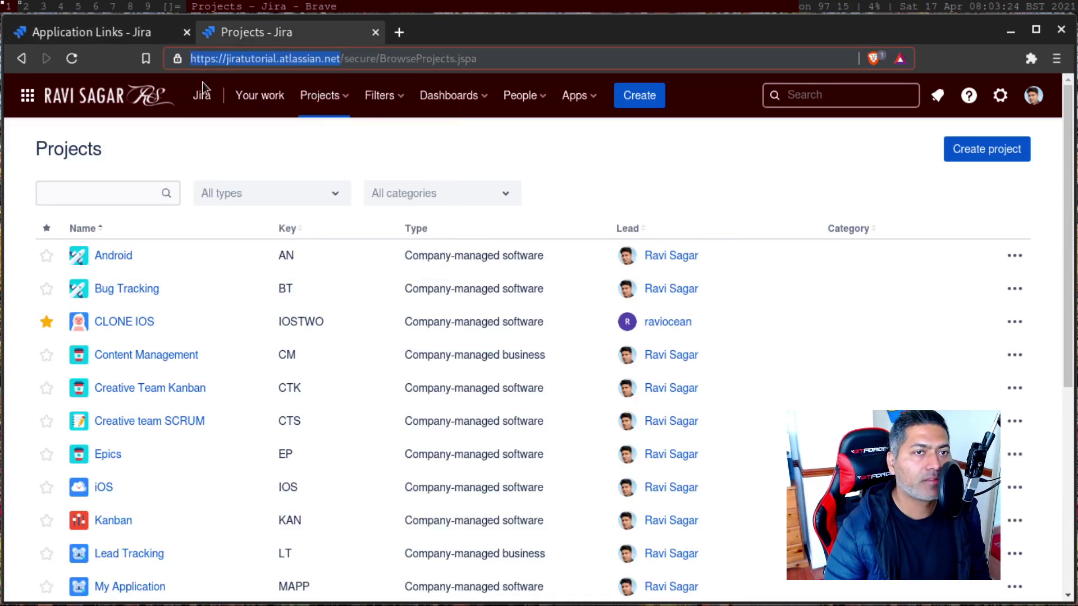
click(109, 36)
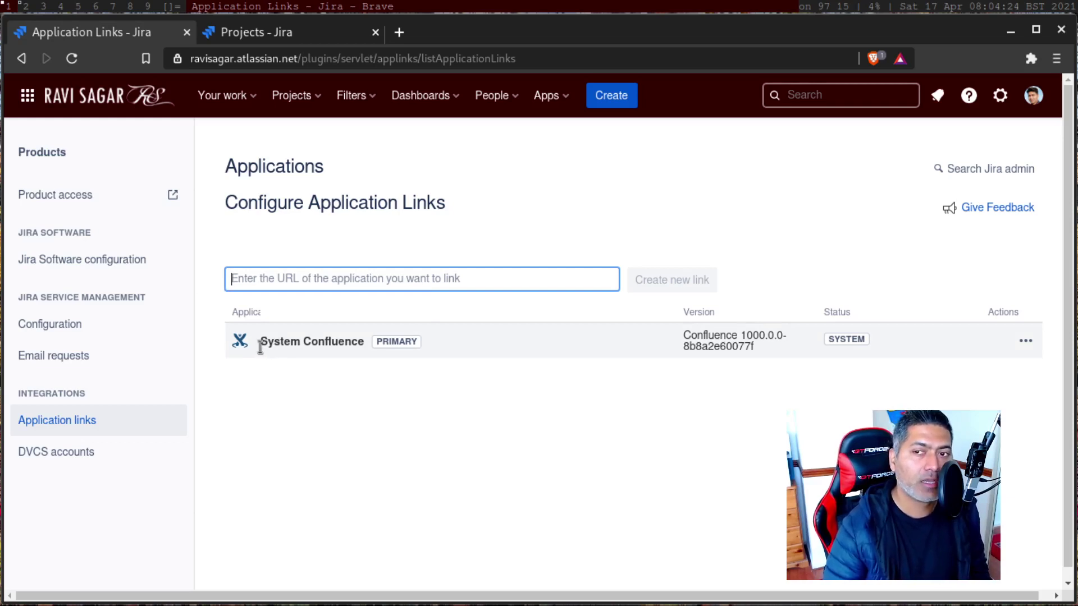
mouse_move(260, 348)
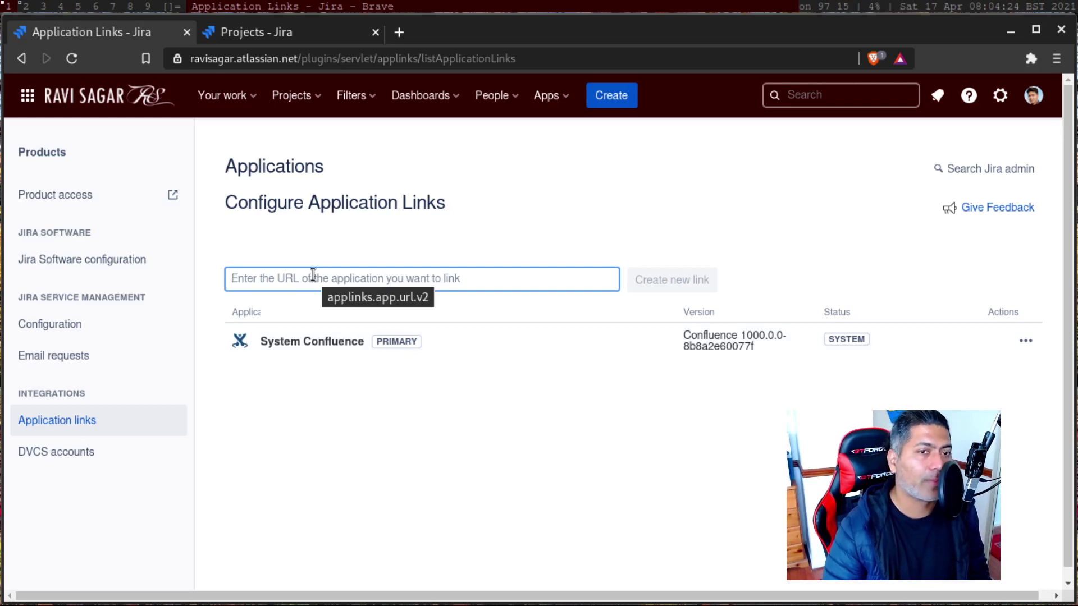
key(ctrl+v)
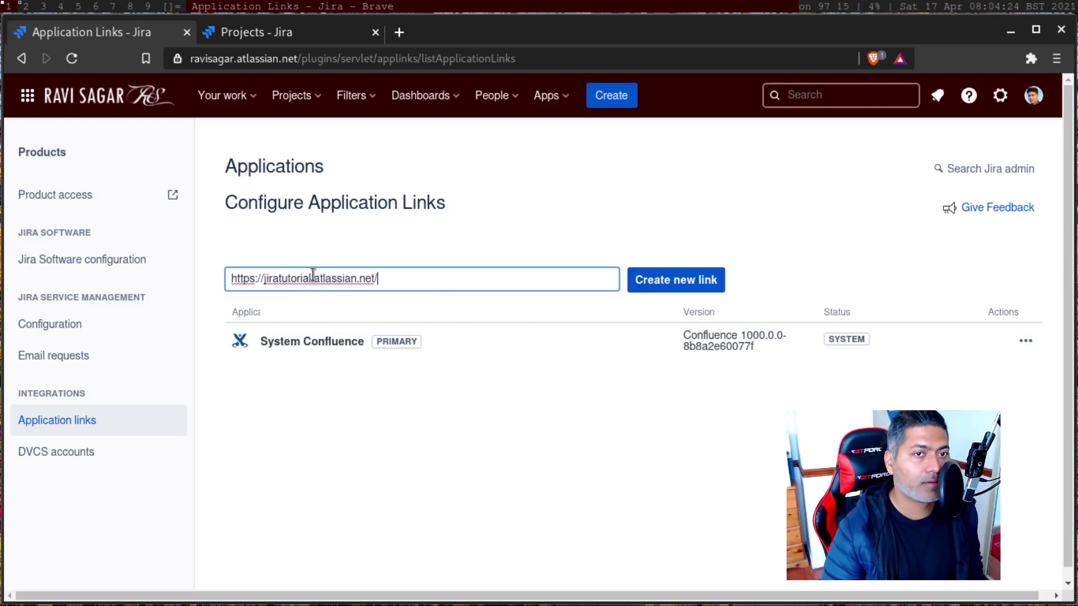
click(682, 281)
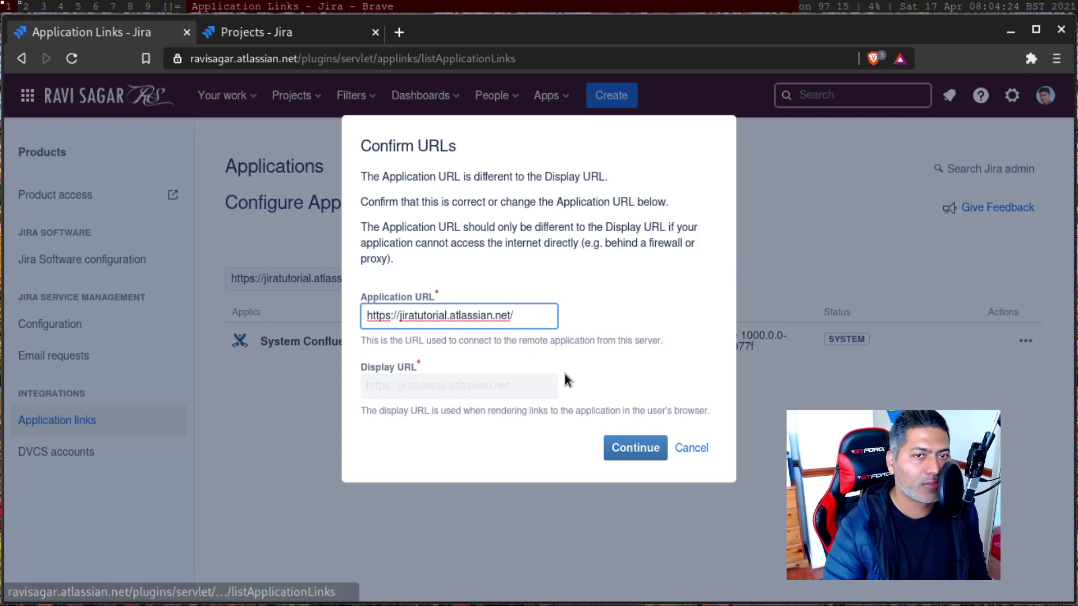
click(638, 454)
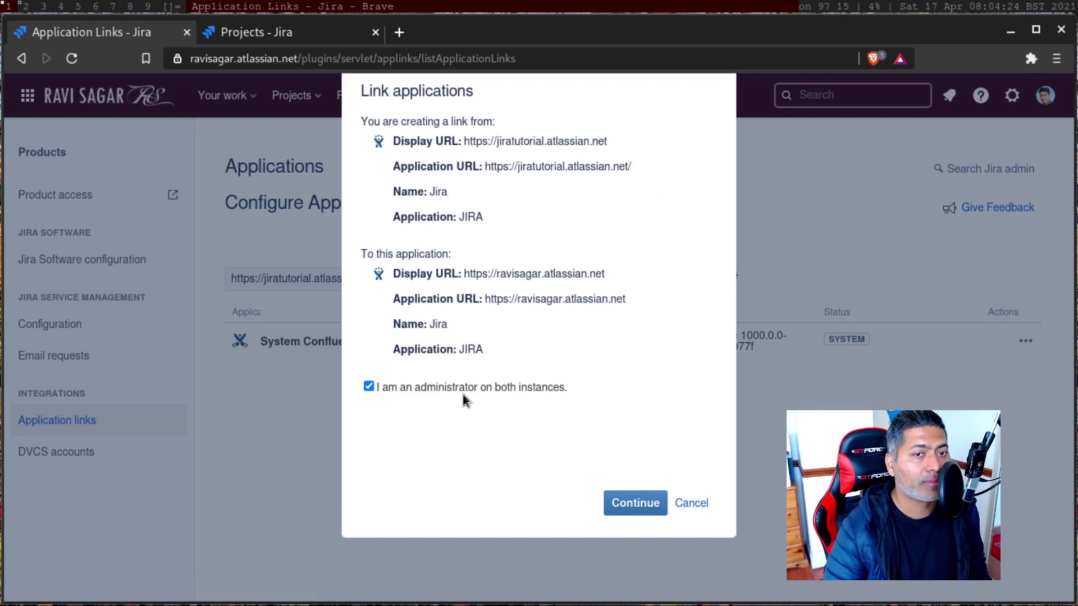
click(633, 508)
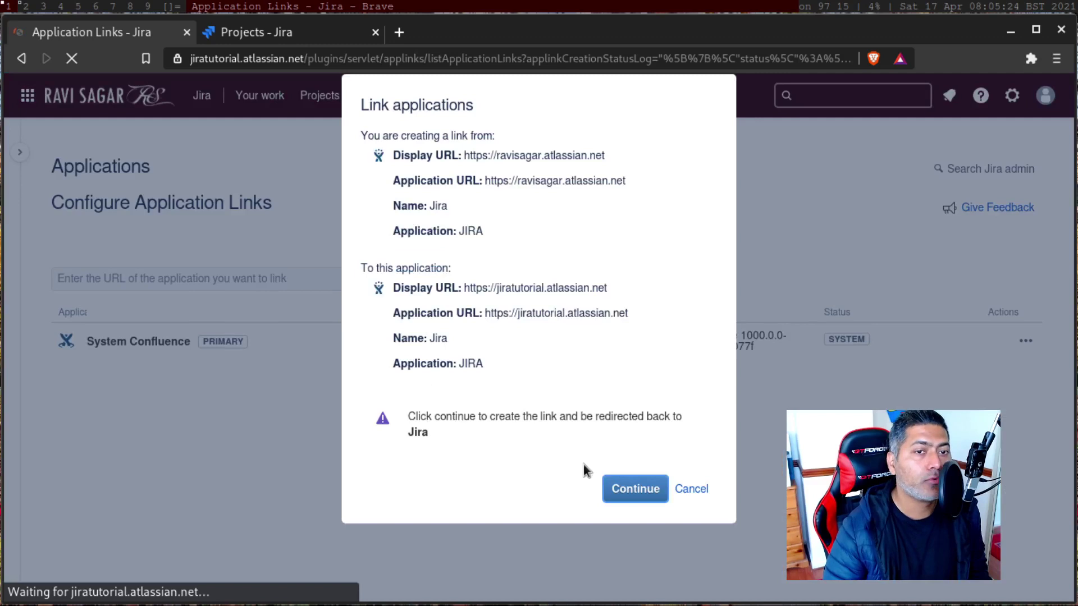
click(636, 497)
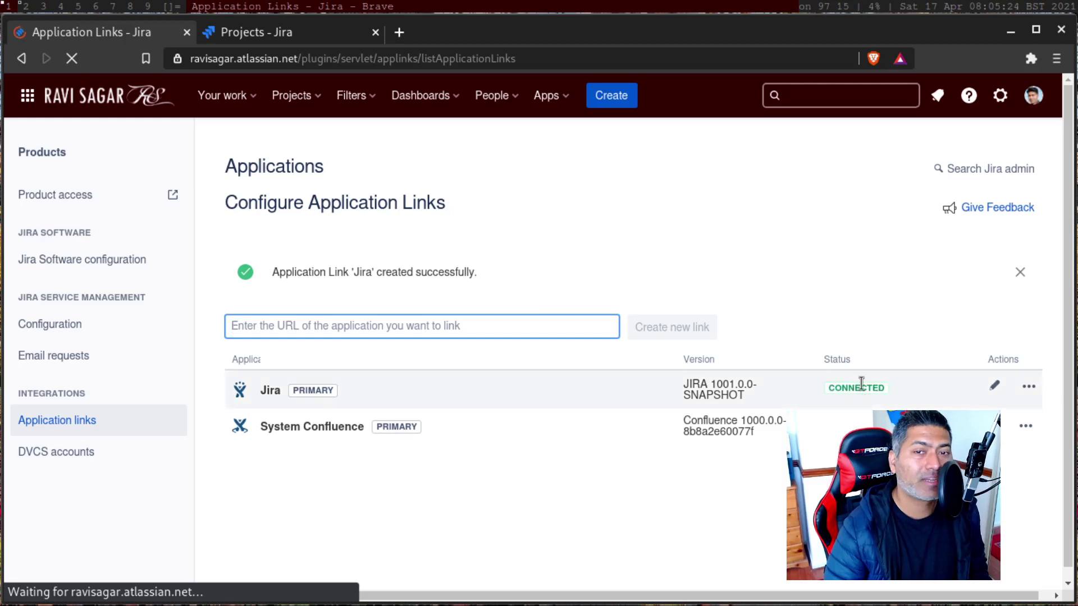
View the Android project's board on the jiratutorial site and return to the application links page
click(1029, 387)
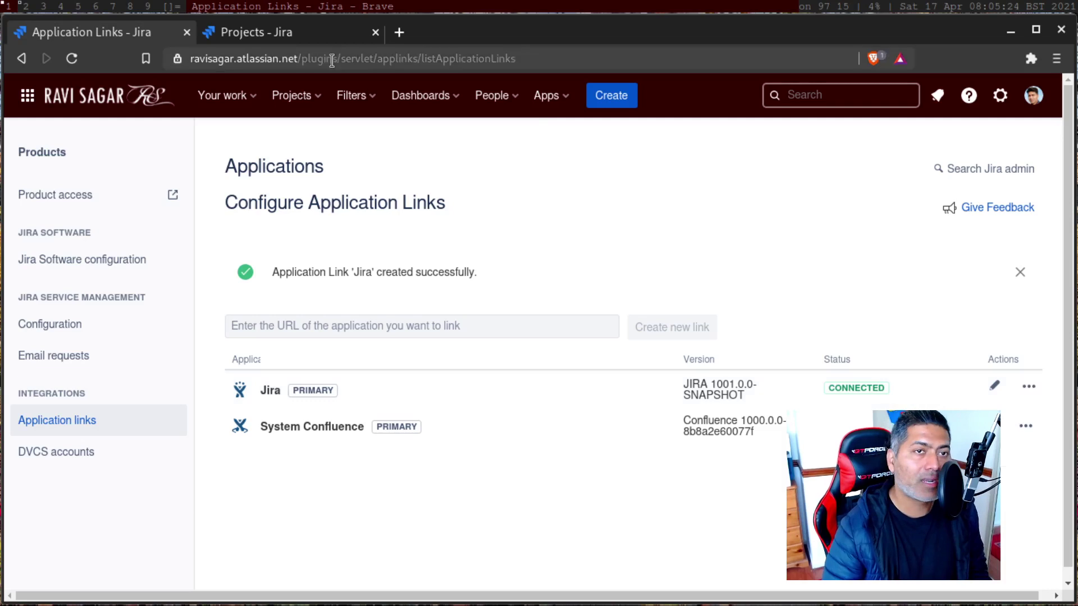
click(286, 35)
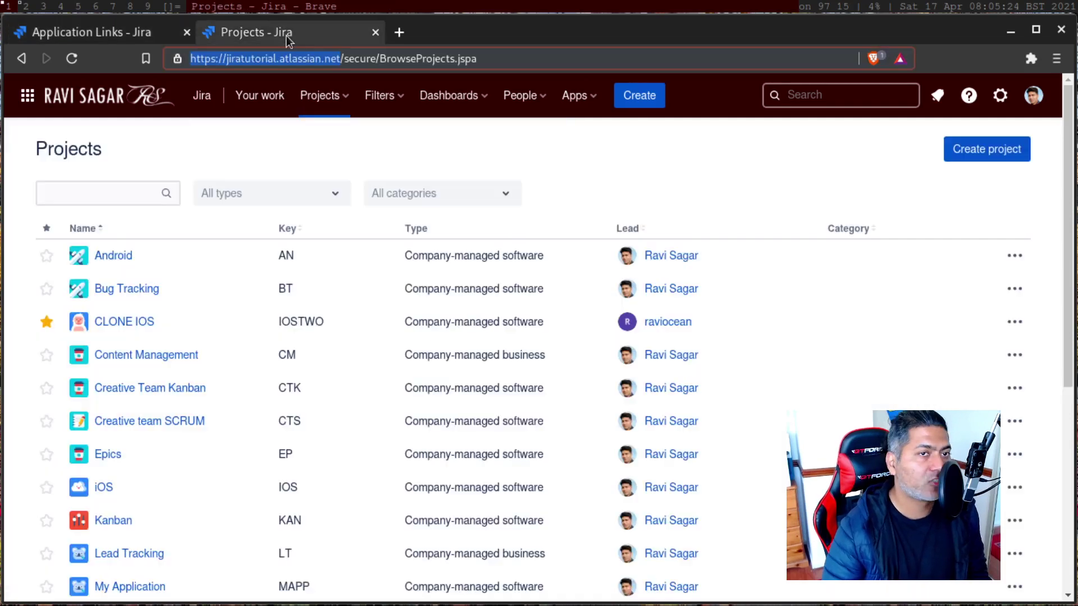
click(104, 257)
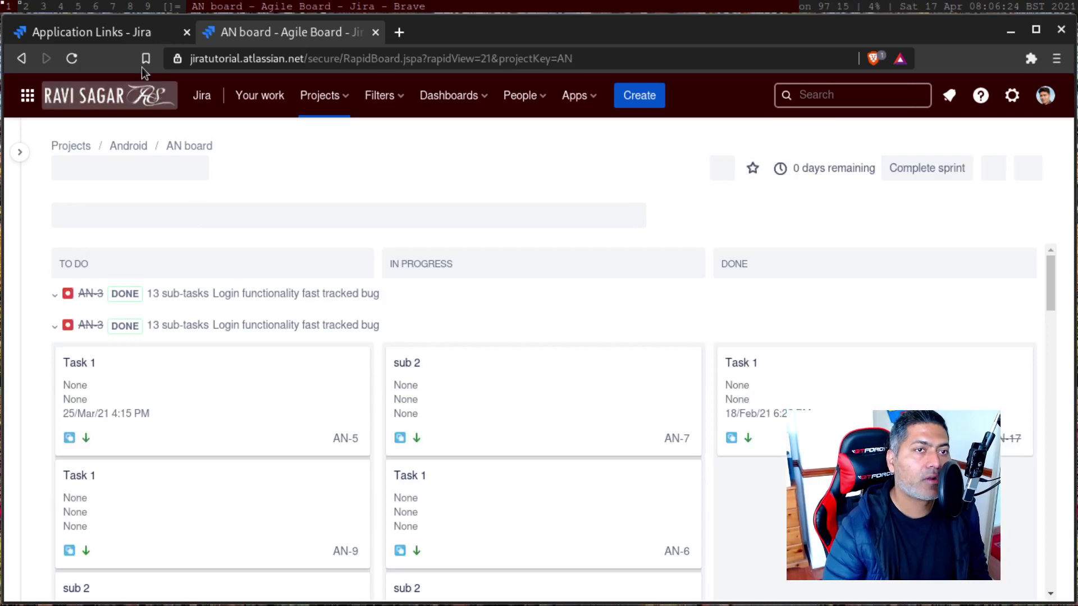
click(112, 32)
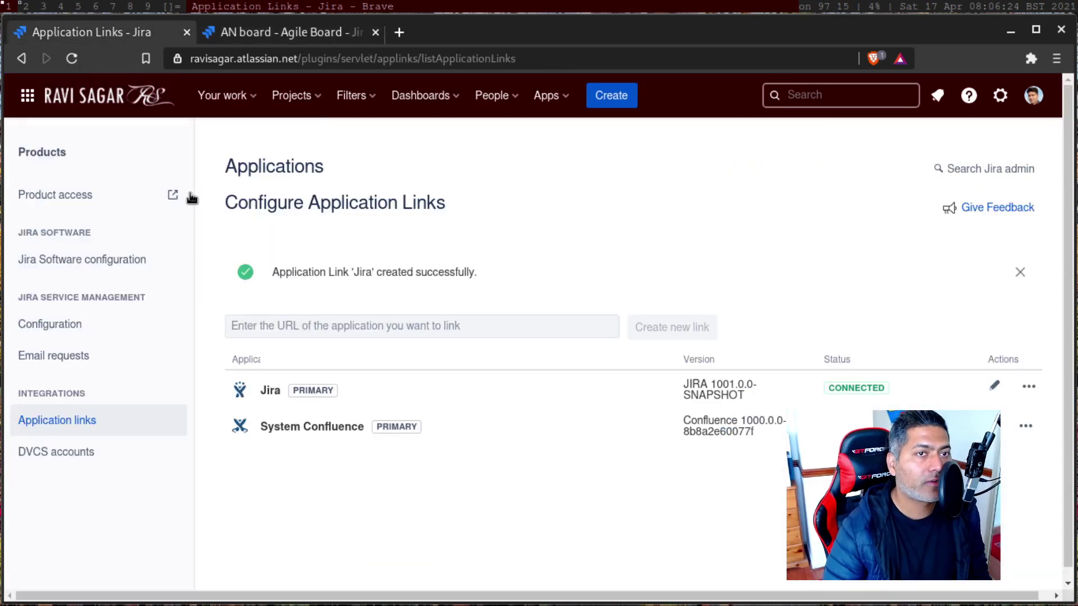
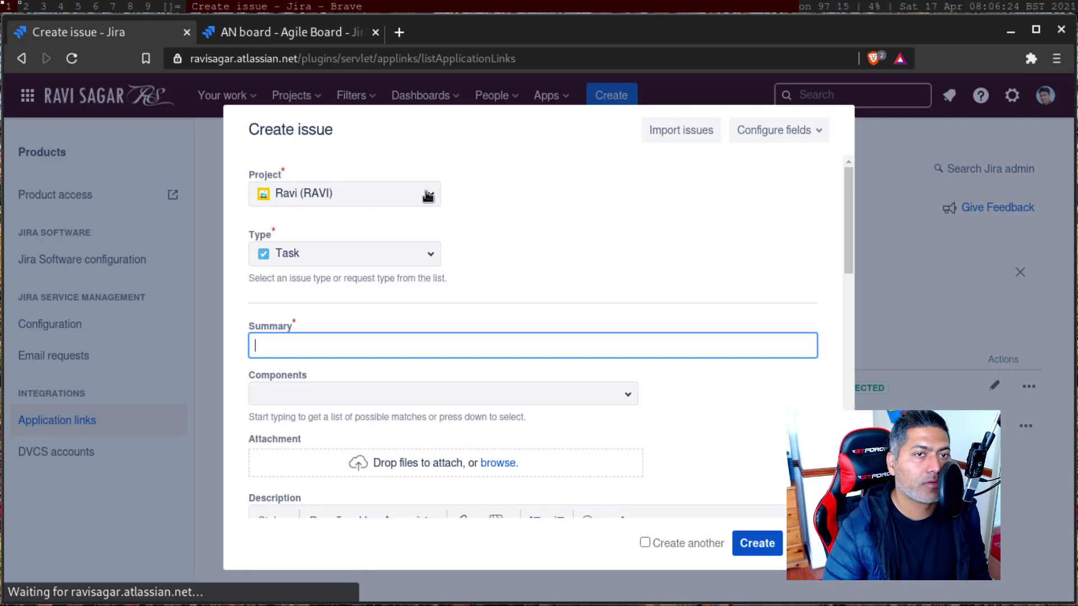
click(428, 195)
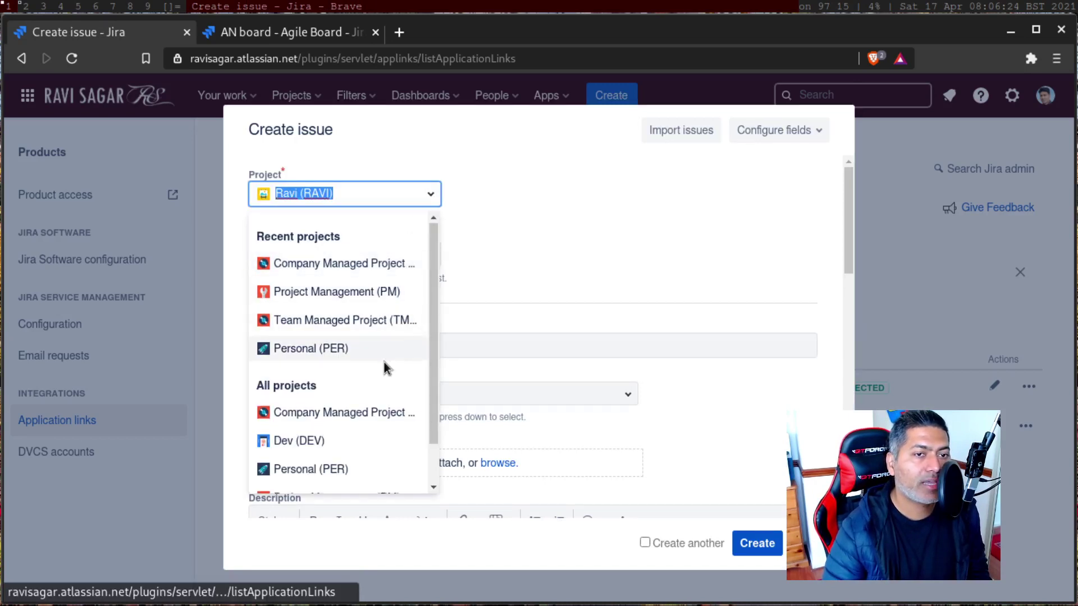
scroll(385, 365, down, 1)
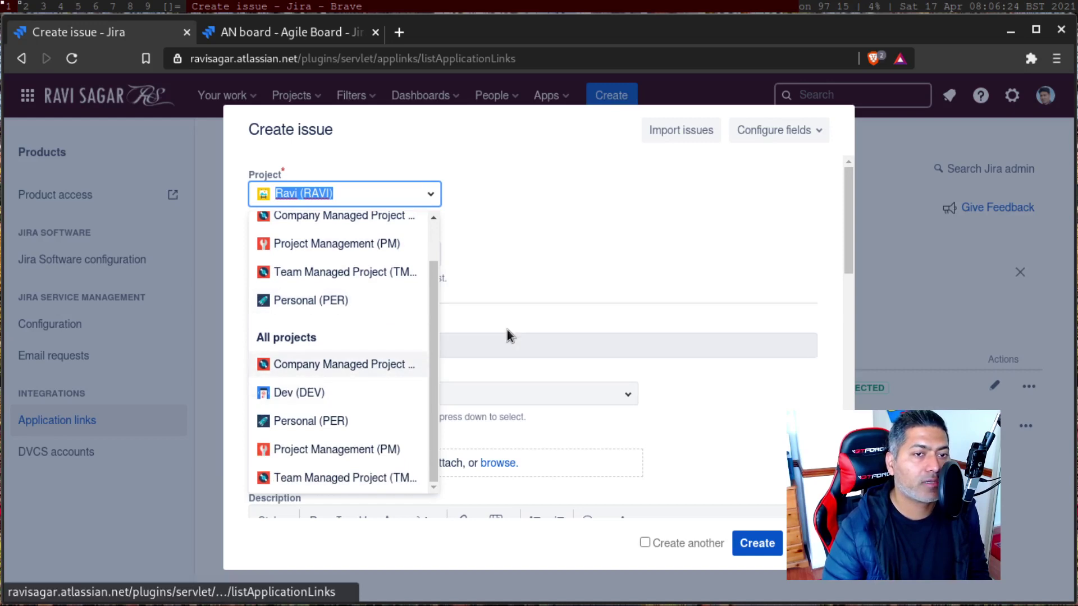
click(542, 309)
key(Escape)
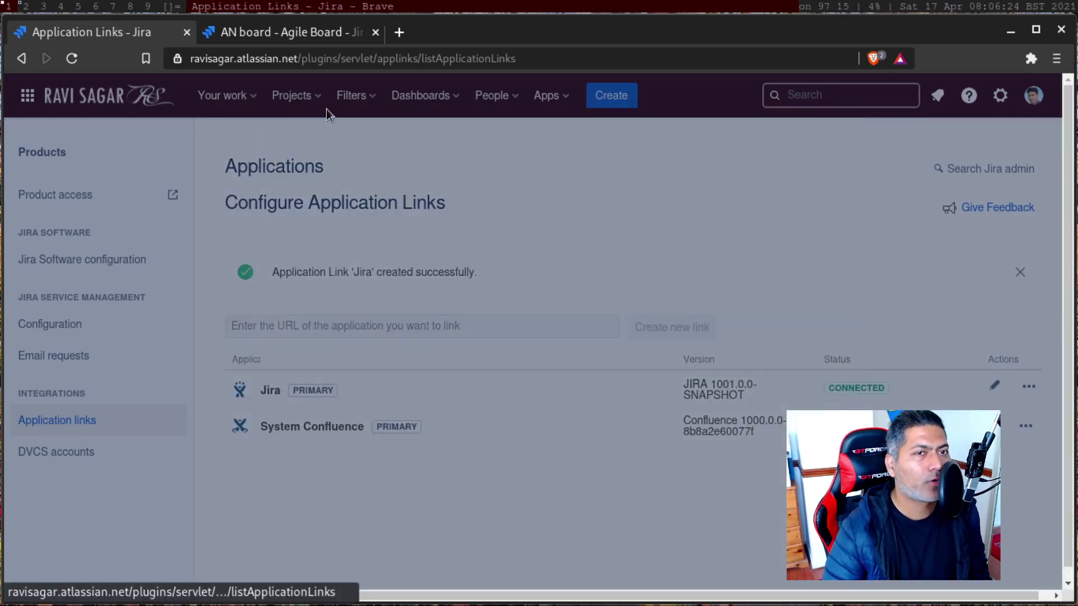
Show all projects and start a new issue in the service management project with type Report a system problem
key(Return)
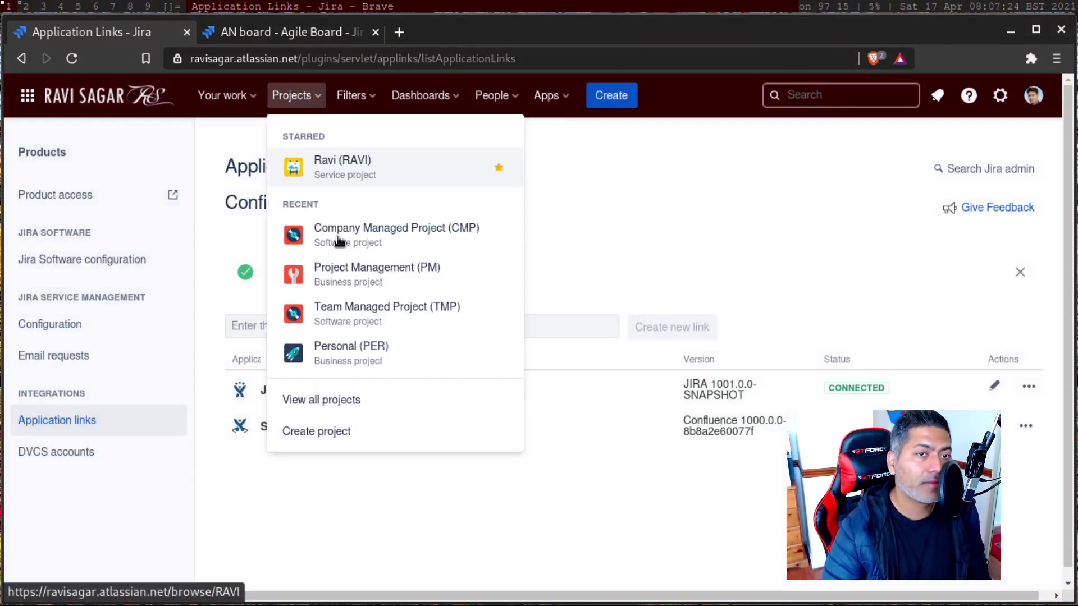
click(352, 400)
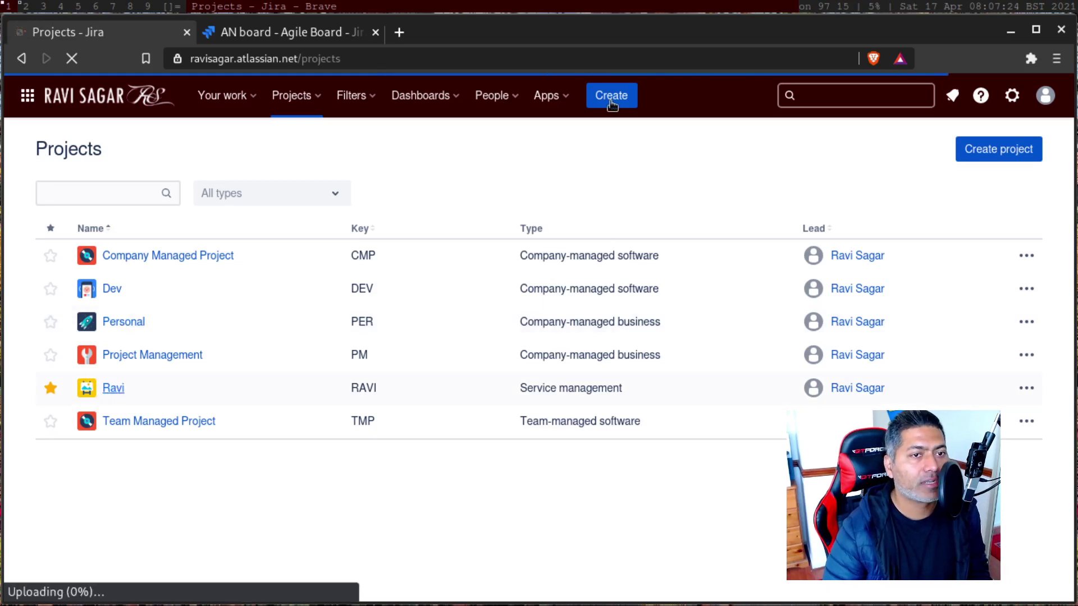
click(612, 105)
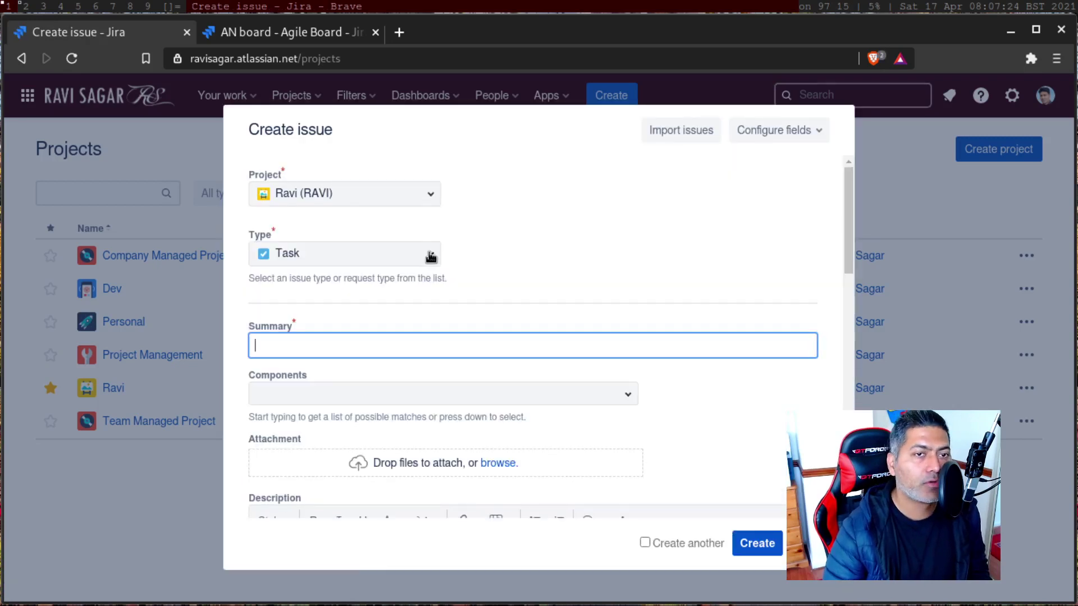
click(431, 256)
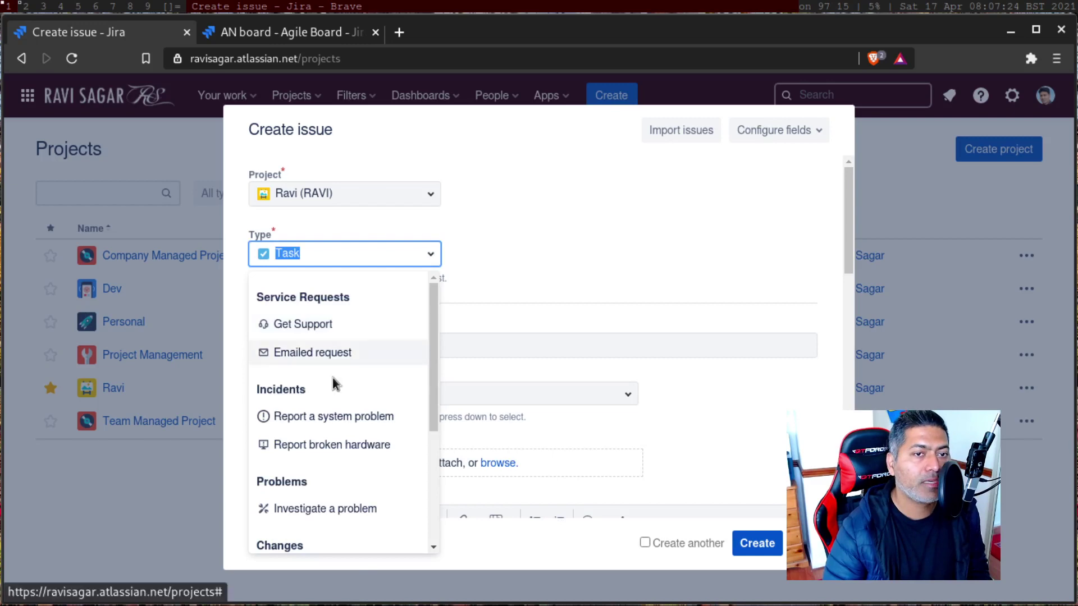
click(344, 421)
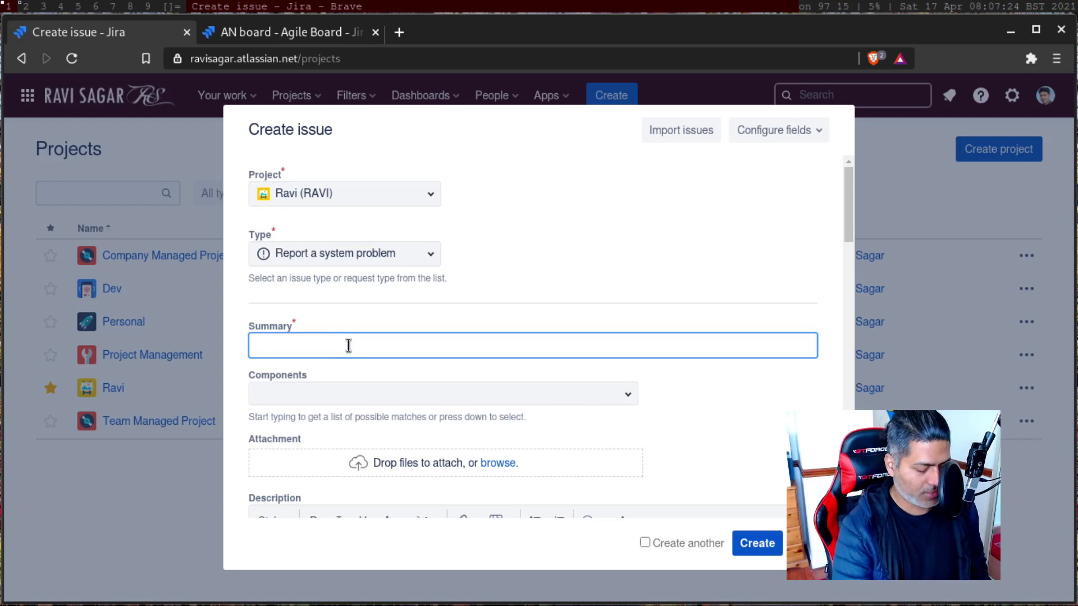
Enter the summary Issue reported from JSM - Jira 1 for the new issue
text(Issue repo)
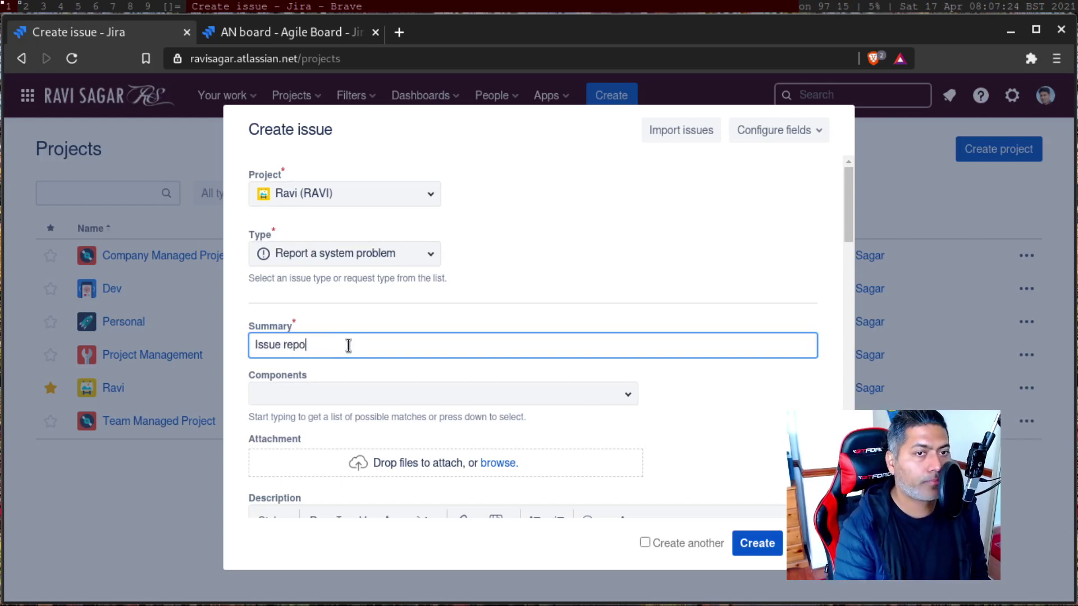
text(rted fro)
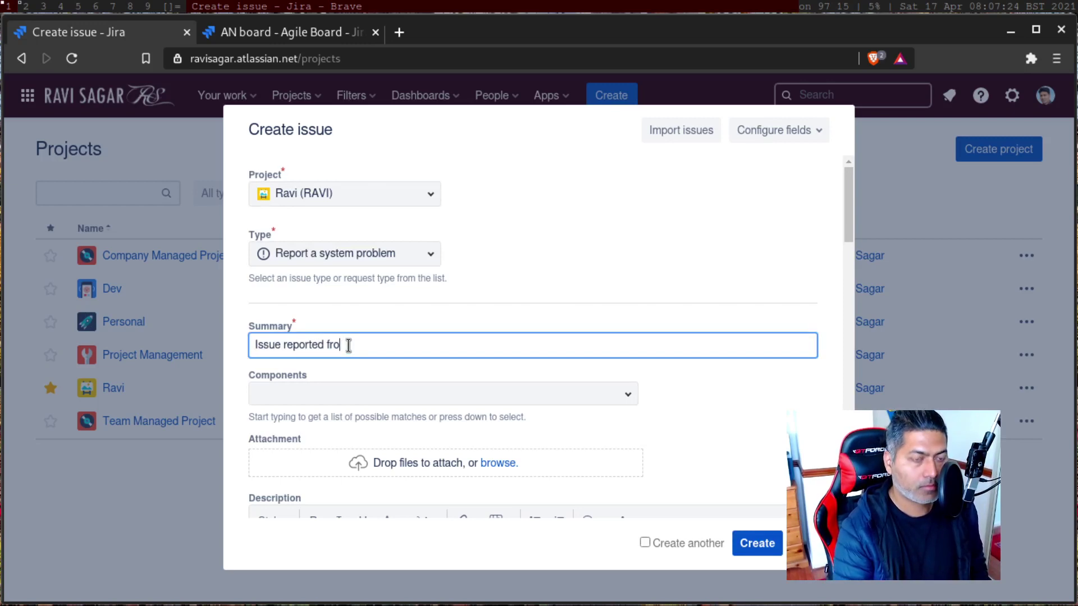
text(m JSM )
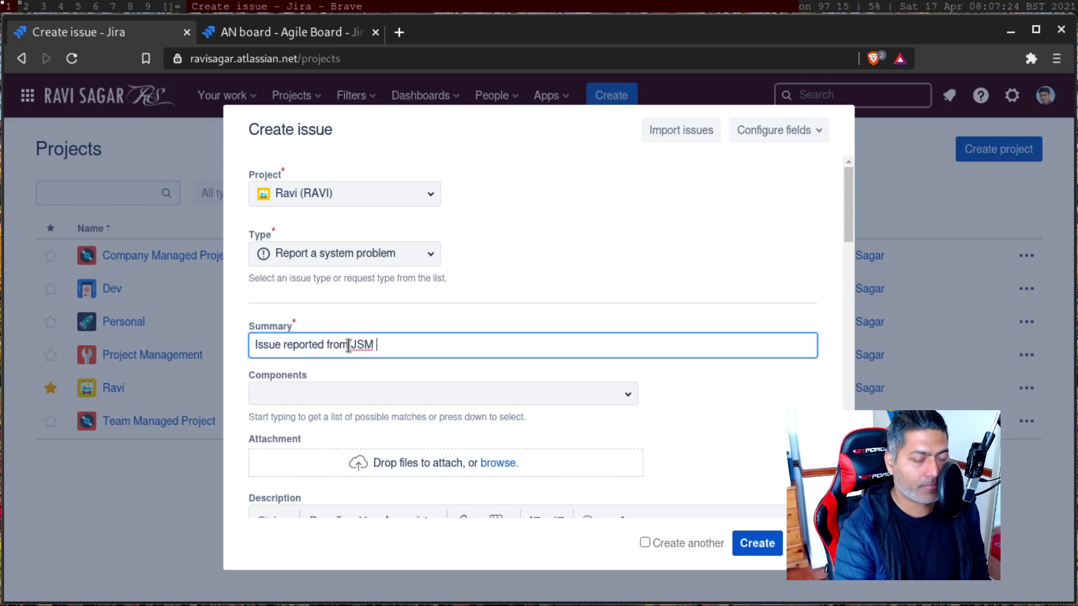
text(- Jira 1)
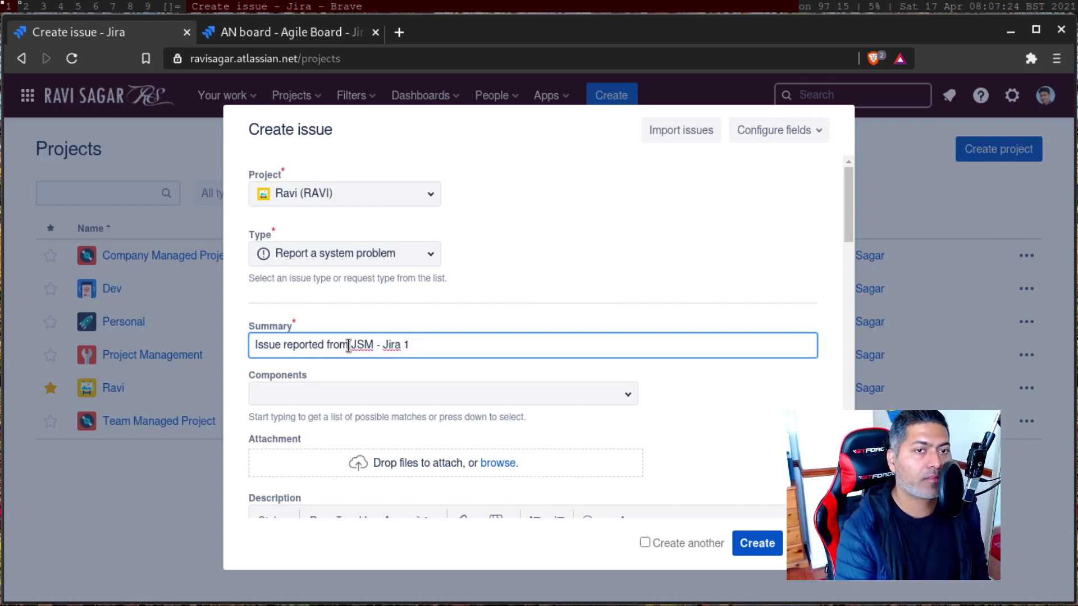
Assign the new issue to yourself, create it and open the created issue
scroll(448, 355, down, 8)
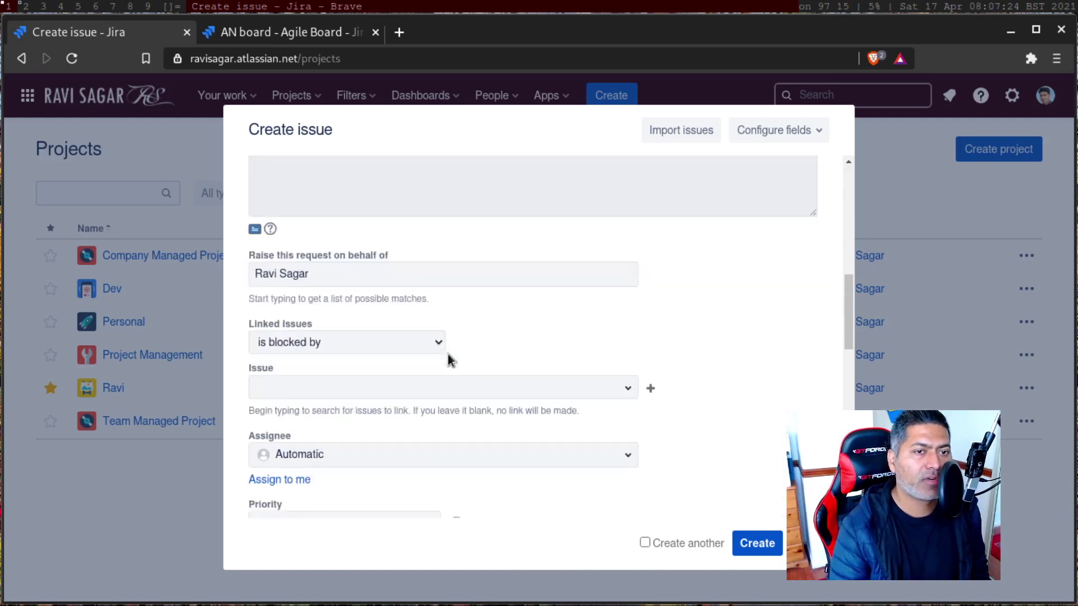
scroll(448, 355, down, 8)
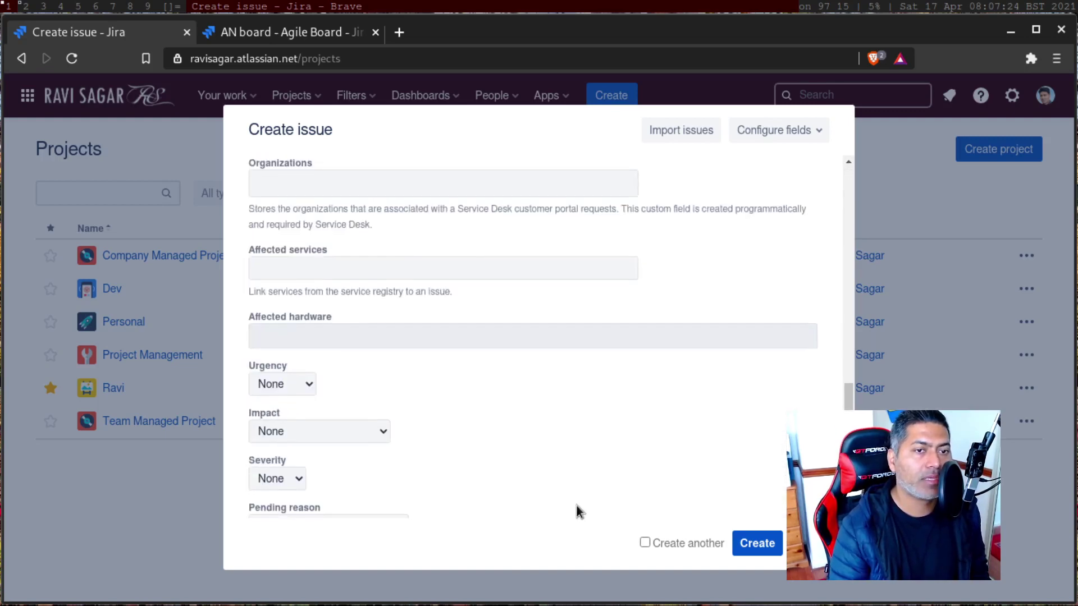
scroll(577, 506, down, 4)
scroll(558, 496, up, 5)
scroll(548, 455, up, 6)
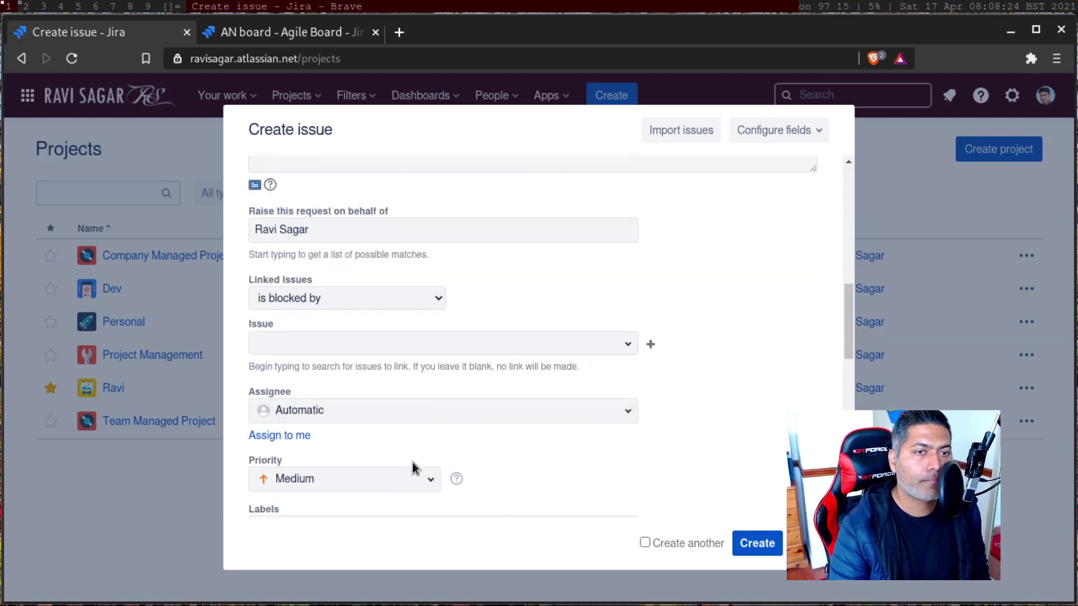
click(280, 435)
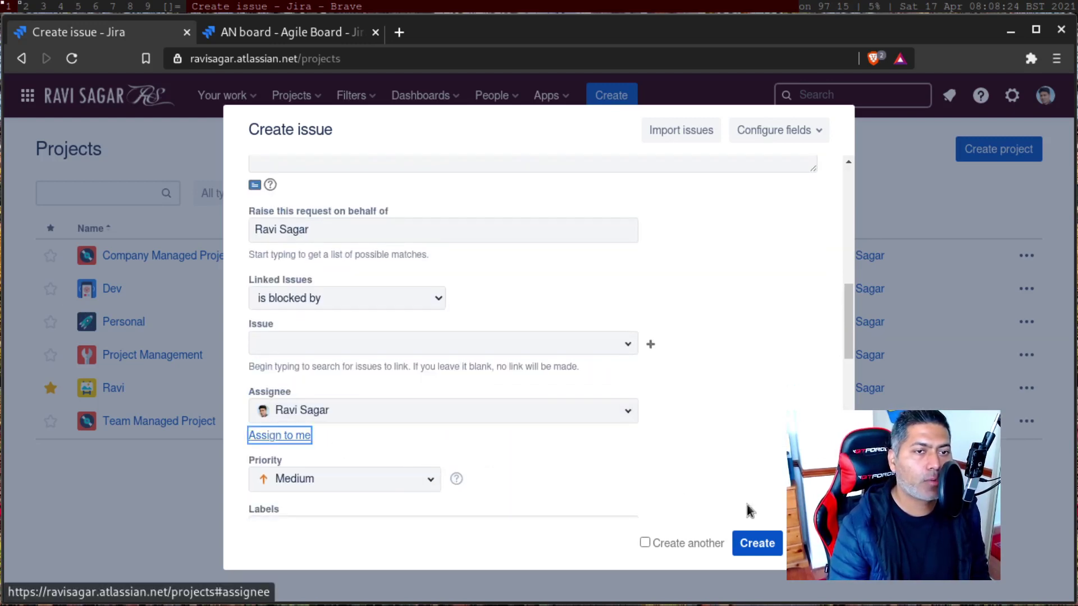
scroll(575, 392, down, 4)
click(756, 536)
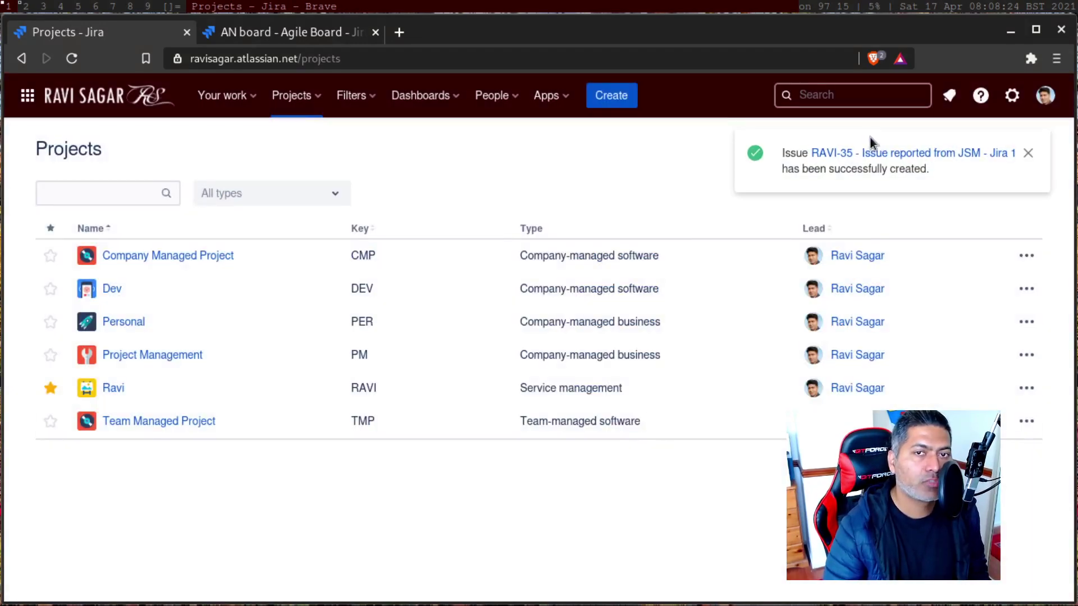
click(865, 155)
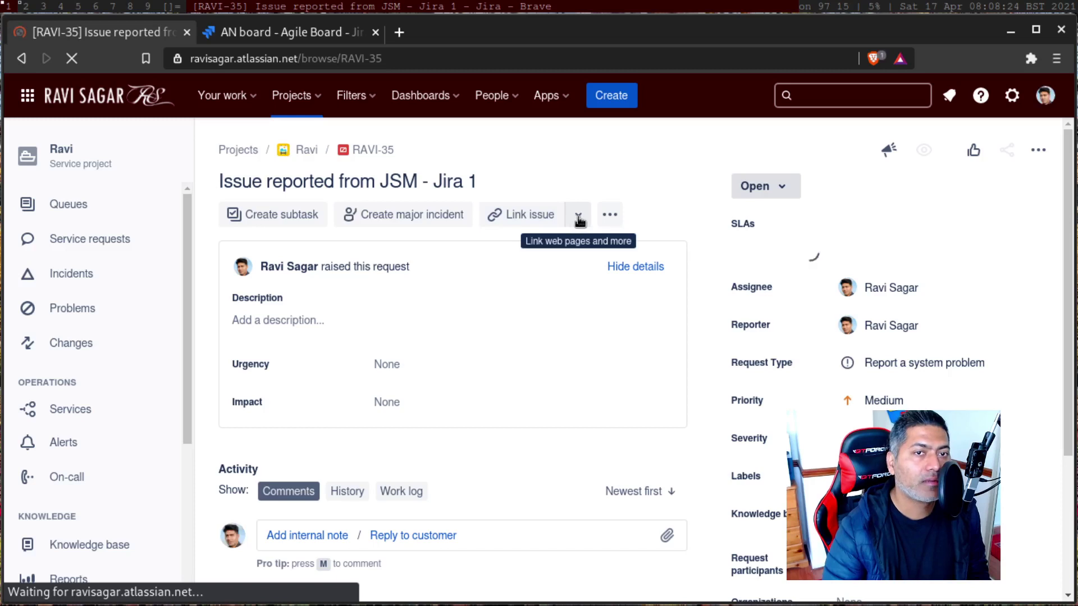
click(578, 218)
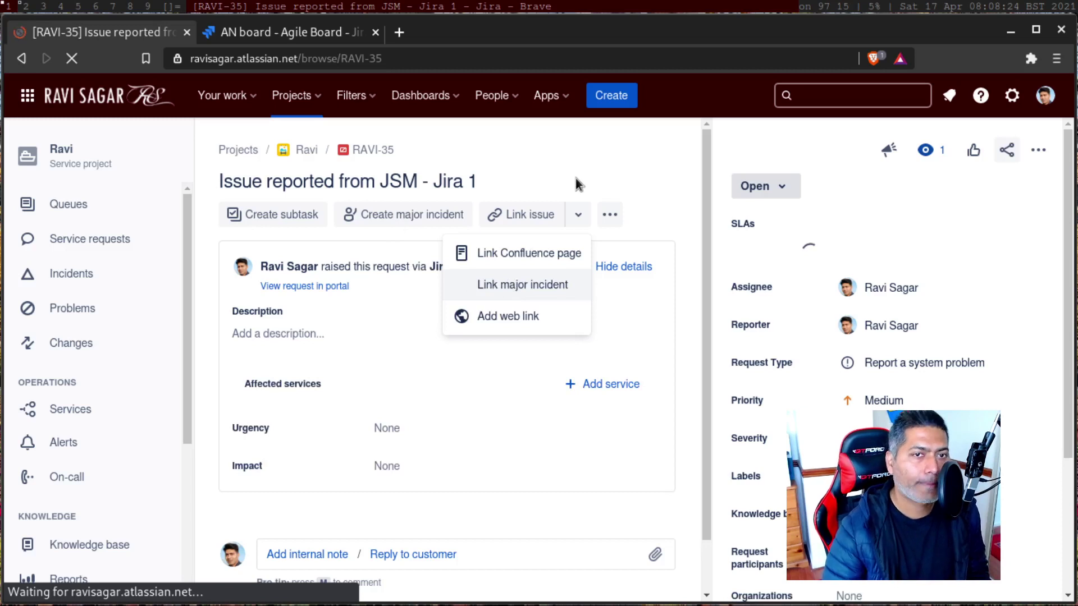
click(547, 172)
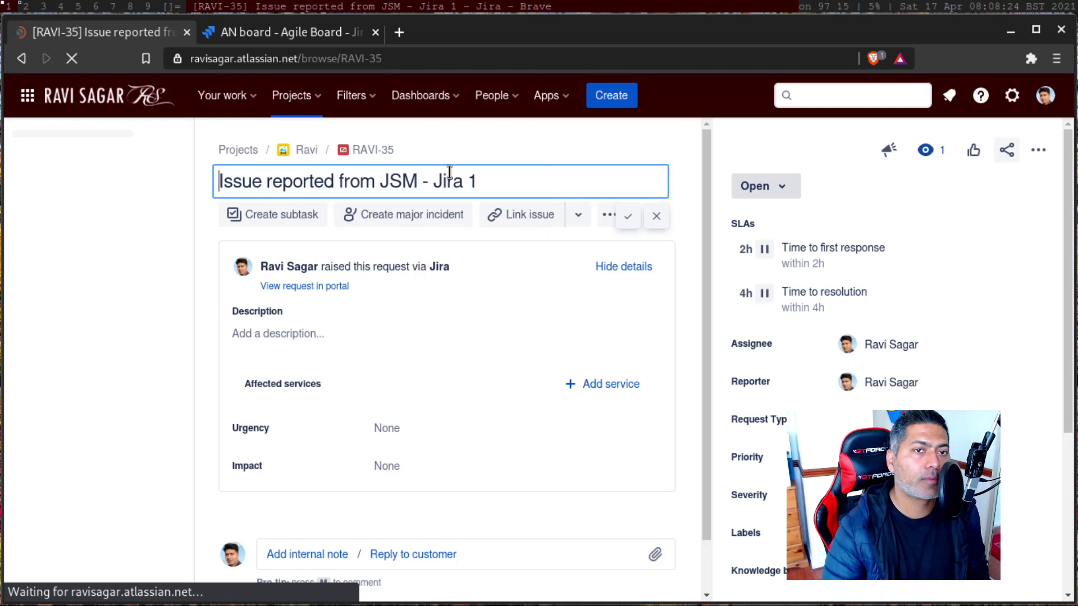
click(693, 332)
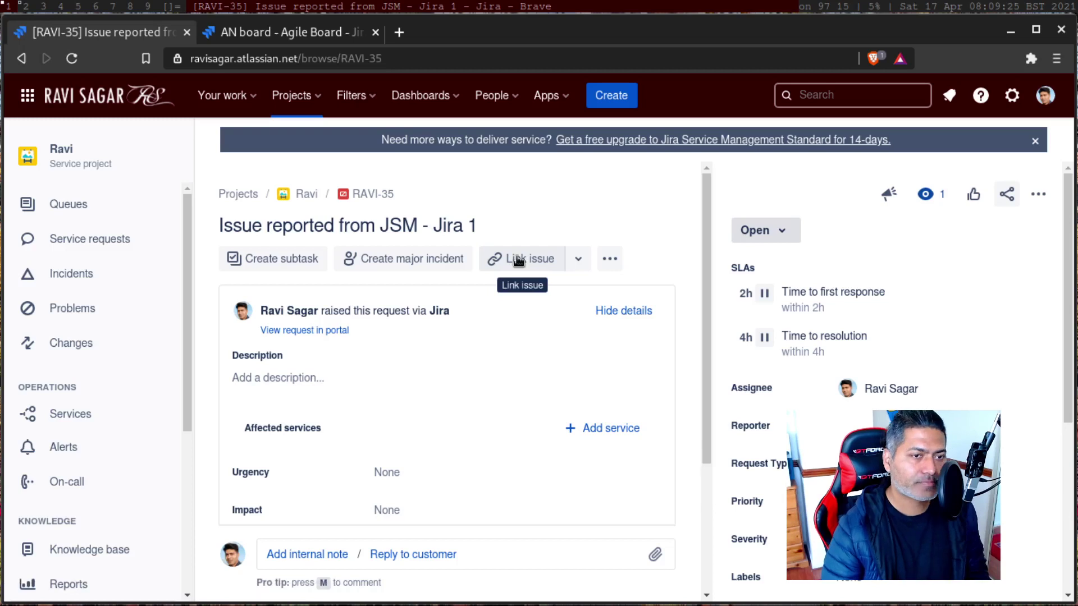
Start linking an issue to RAVI-35, allow access to the remote Jira site and select Jira as the link source
click(517, 259)
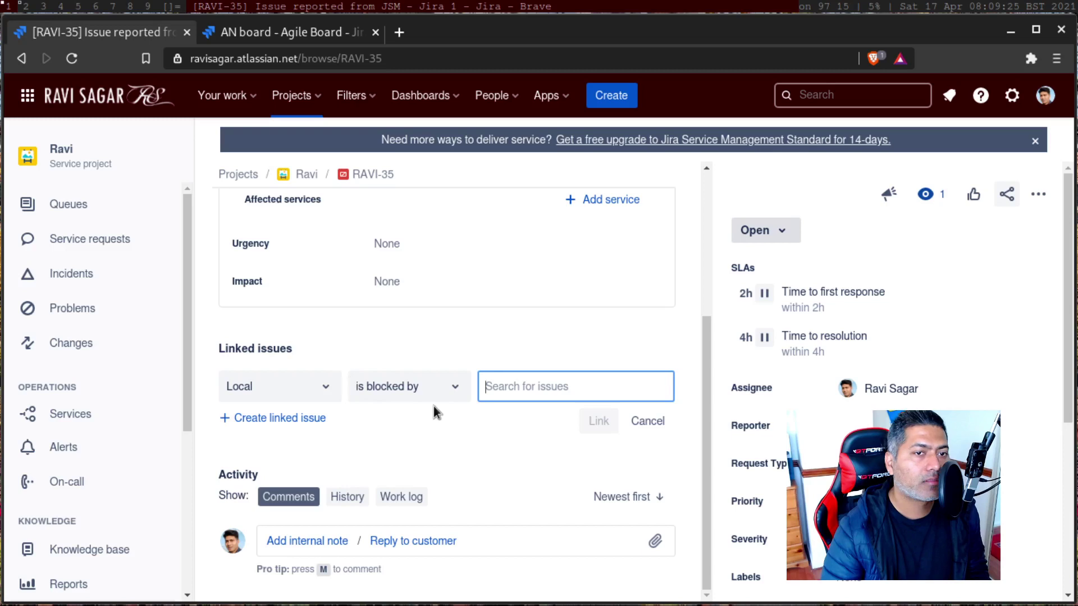
click(324, 391)
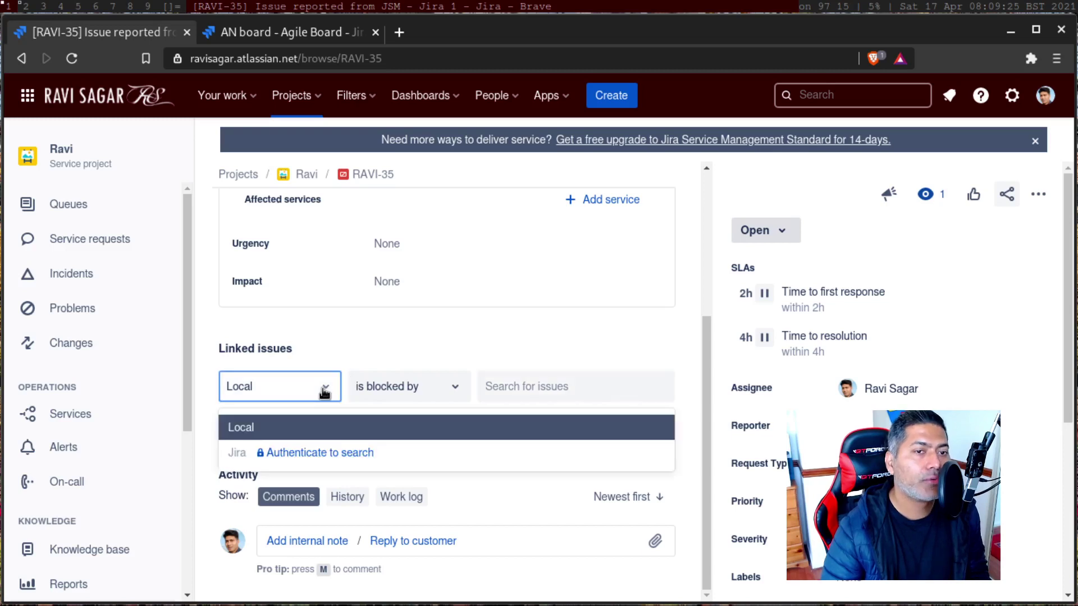
click(285, 455)
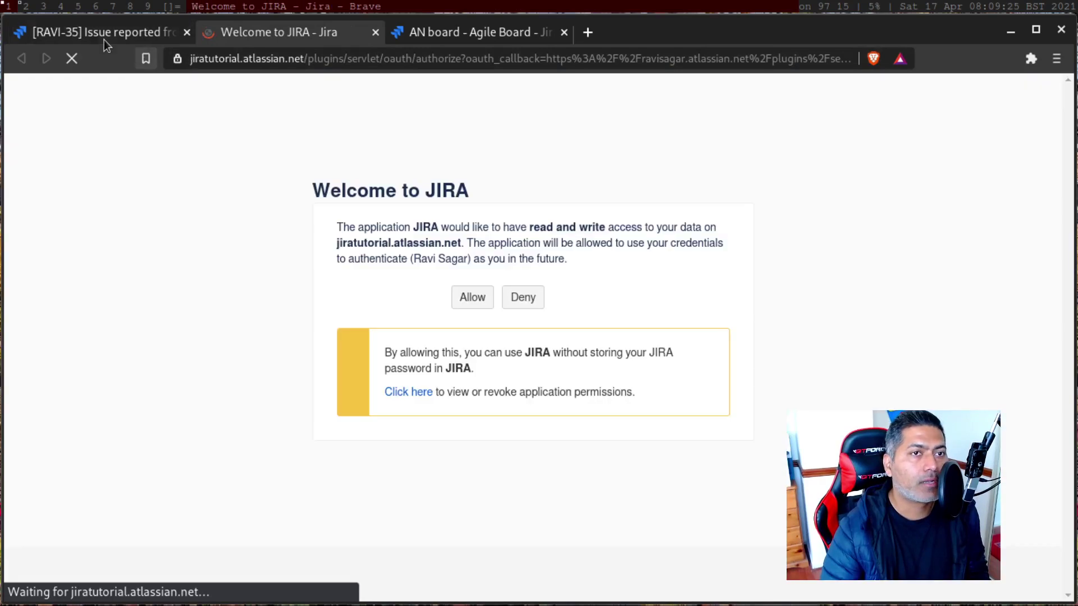
click(477, 297)
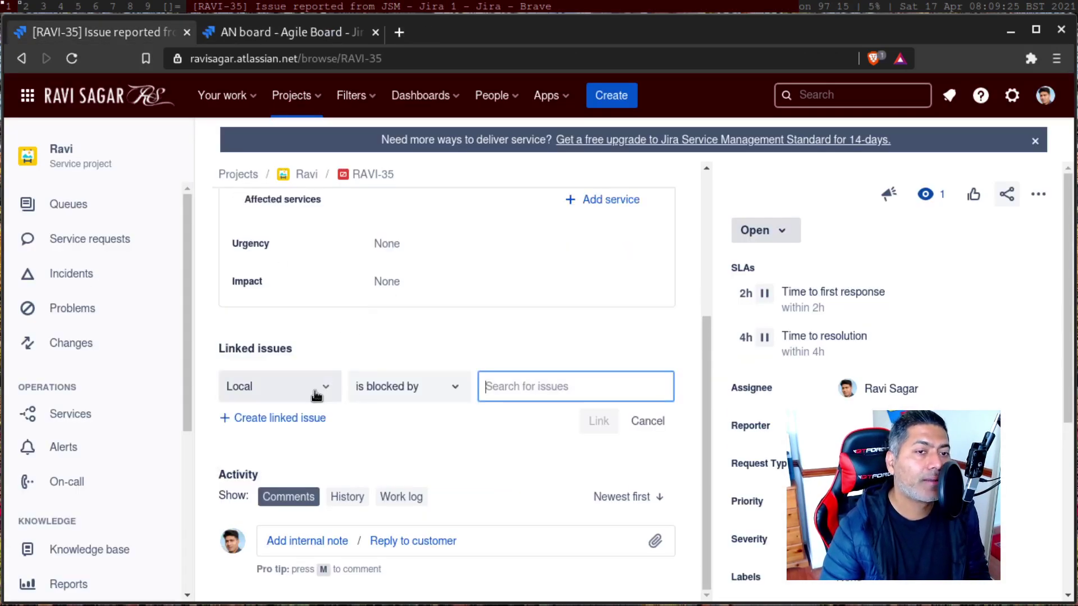
click(316, 396)
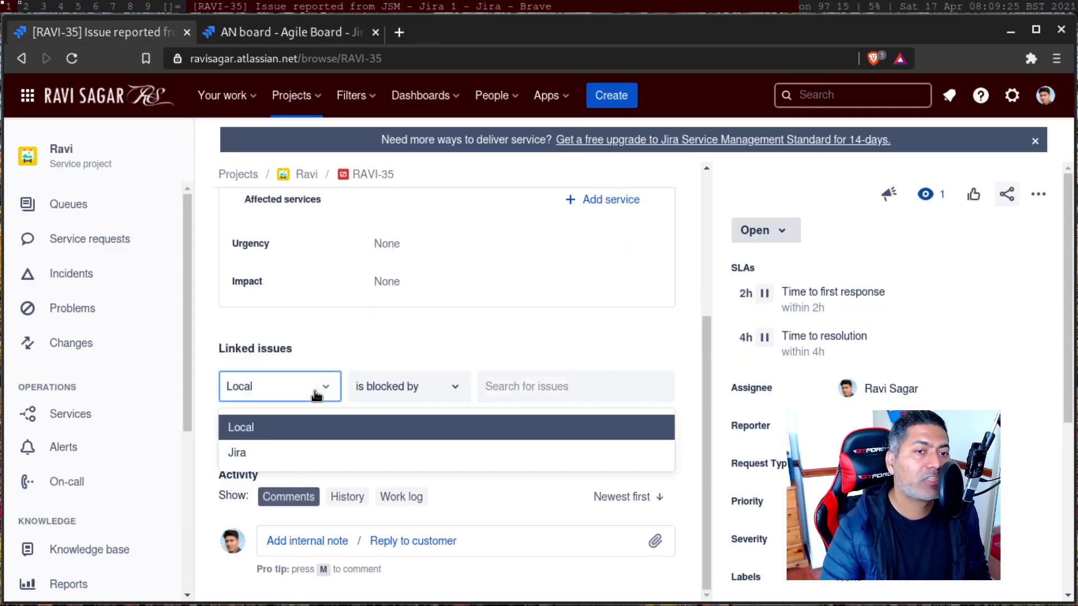
click(236, 454)
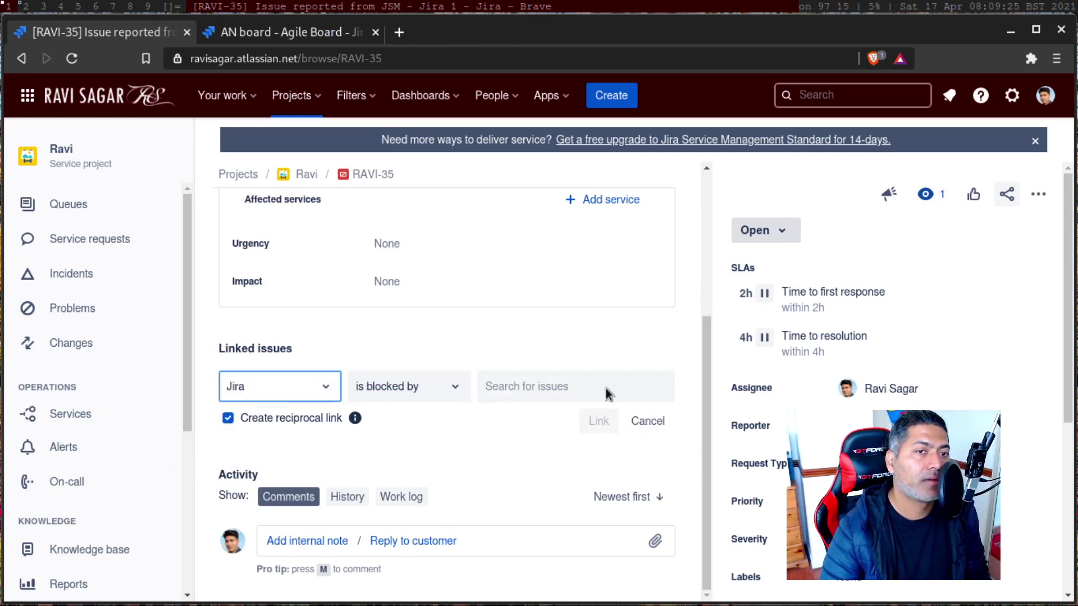
Browse the Android project's backlog on the jiratutorial site and open the second Parent case issue, AN-21
click(310, 36)
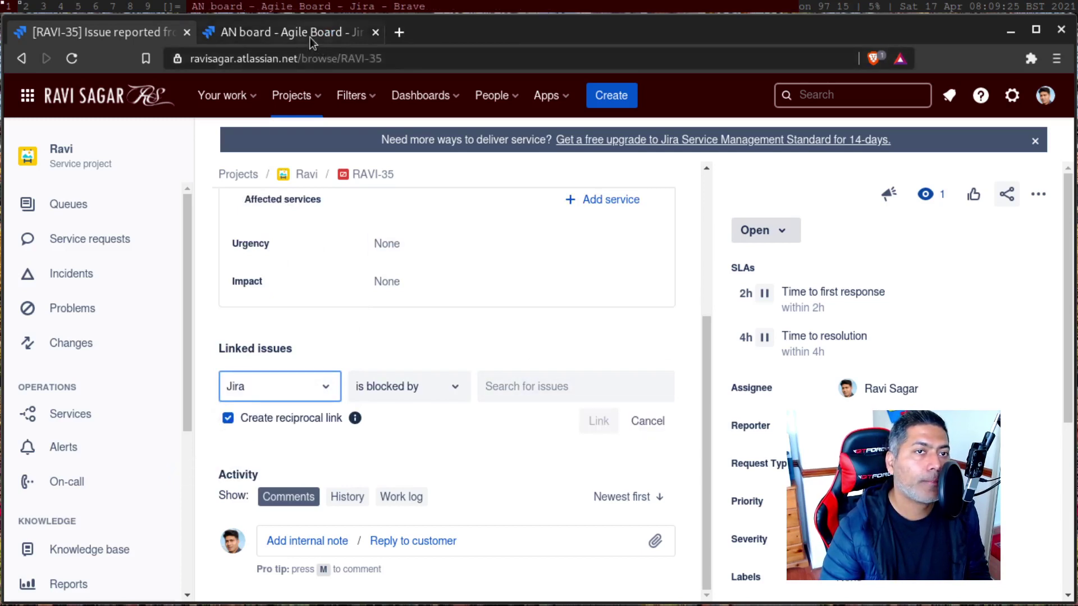
scroll(279, 422, down, 3)
scroll(161, 500, down, 2)
scroll(112, 394, up, 2)
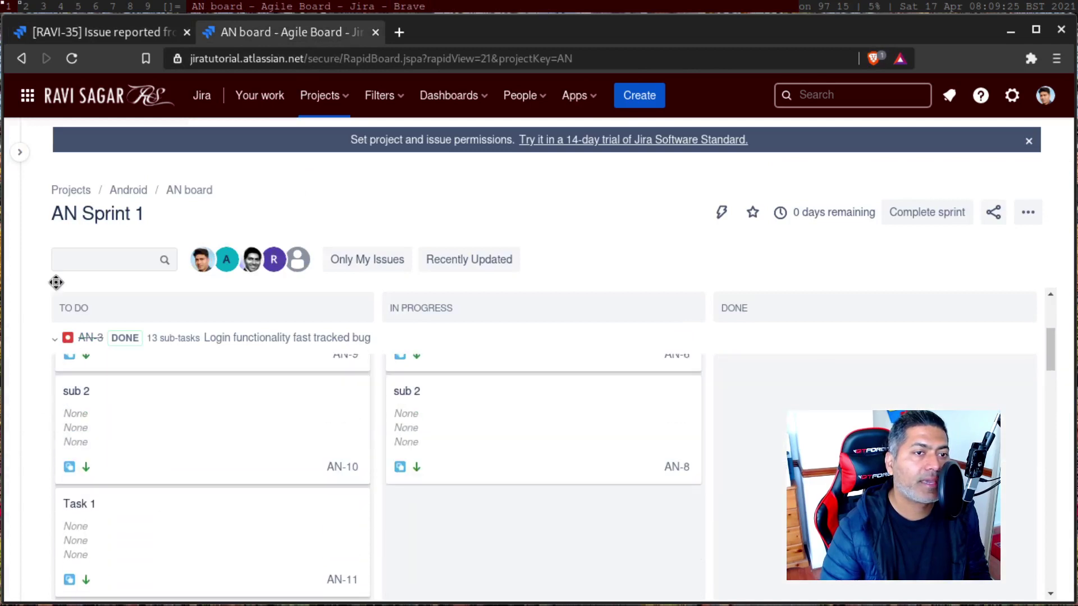
click(21, 153)
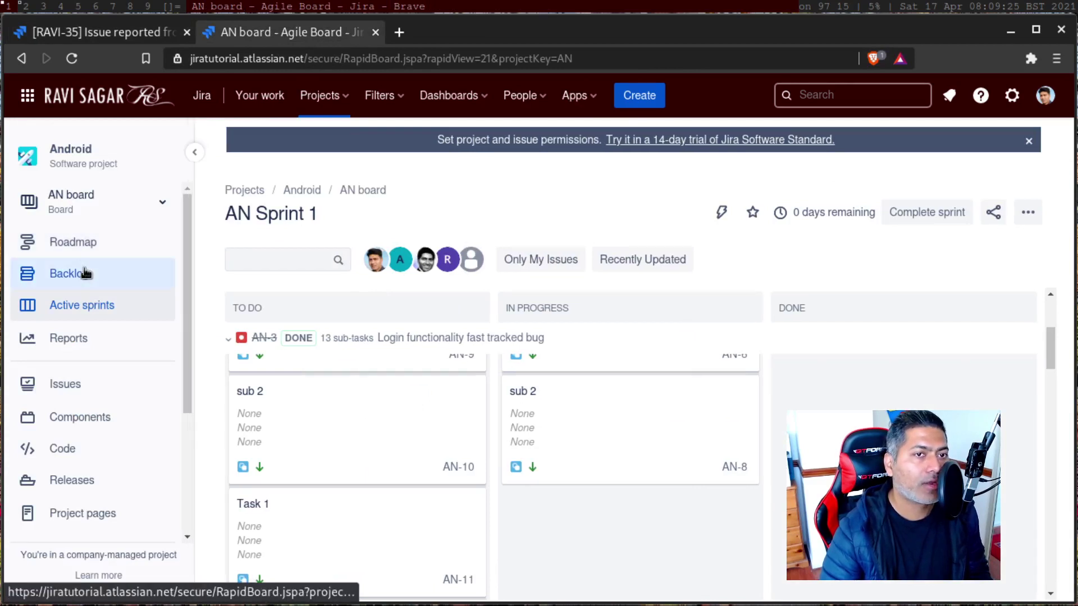
click(85, 273)
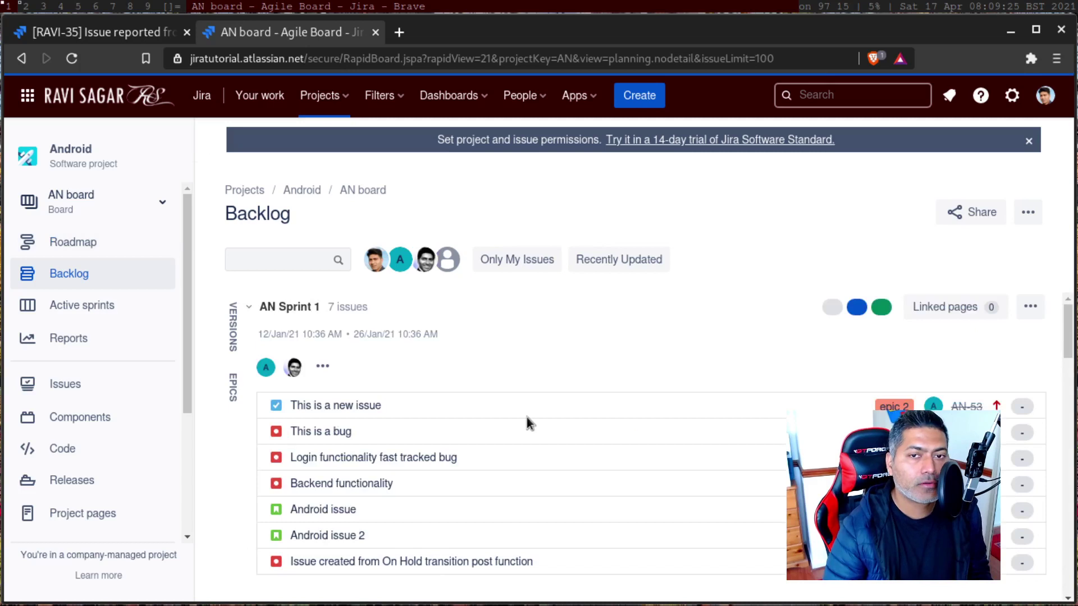
scroll(525, 422, down, 5)
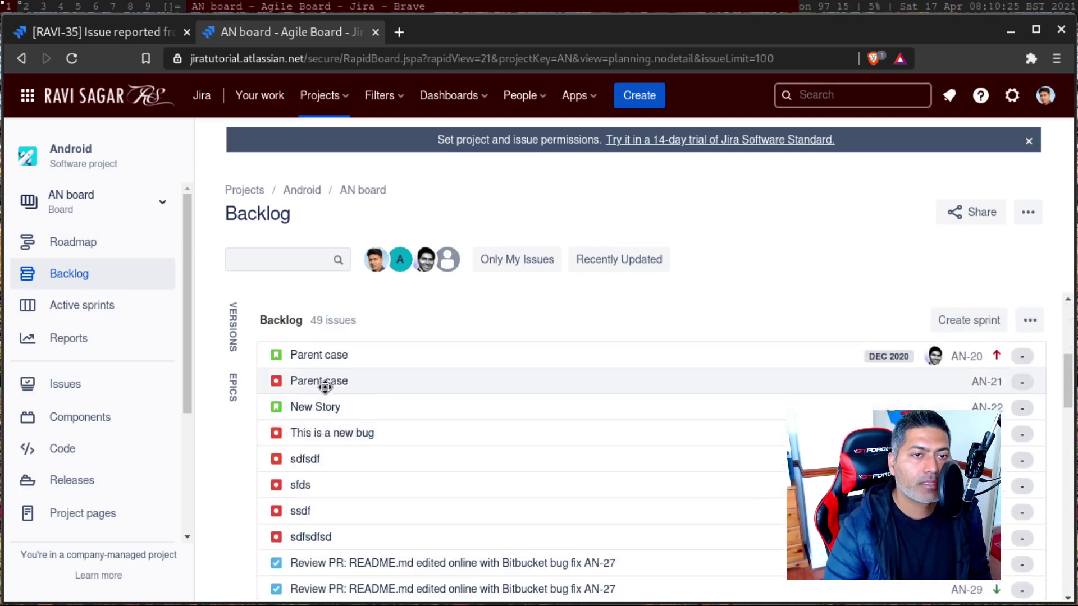
click(324, 383)
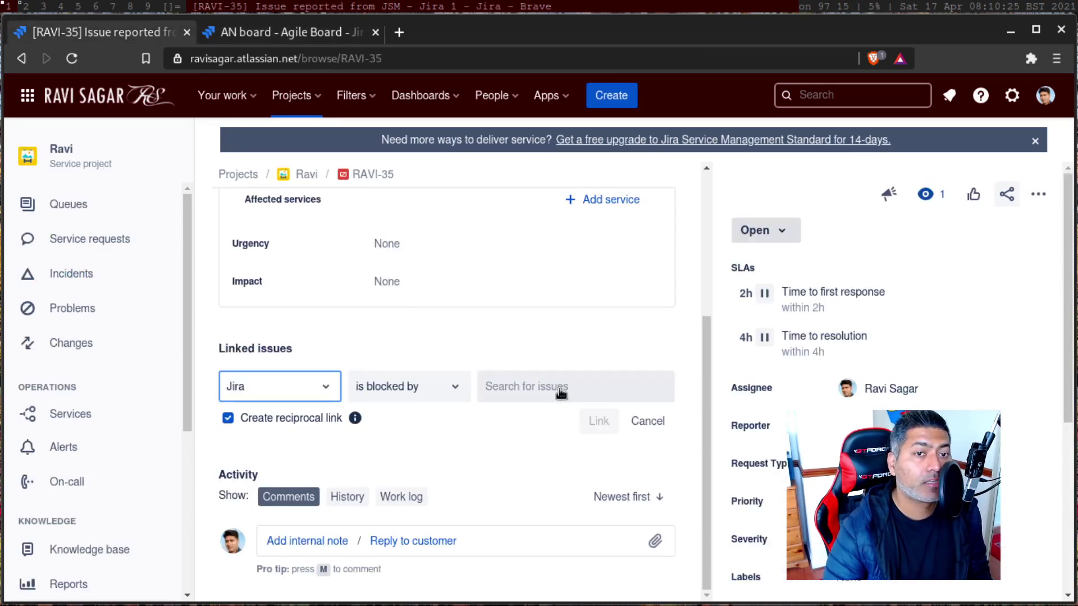
Link RAVI-35 to the remote issue AN-21 as is blocked by, with a reciprocal link
click(560, 394)
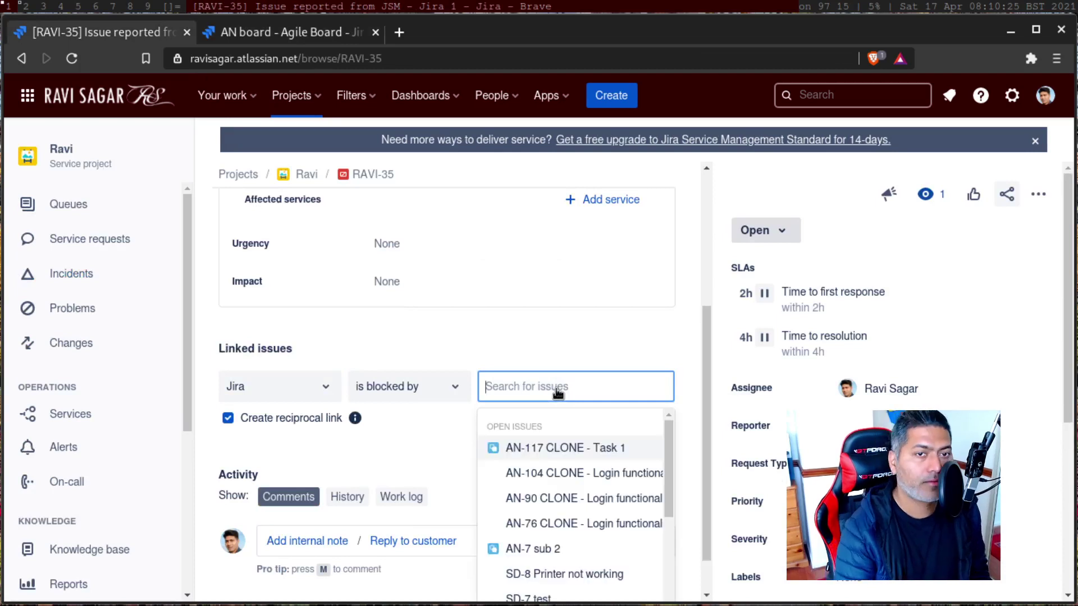
text(AN)
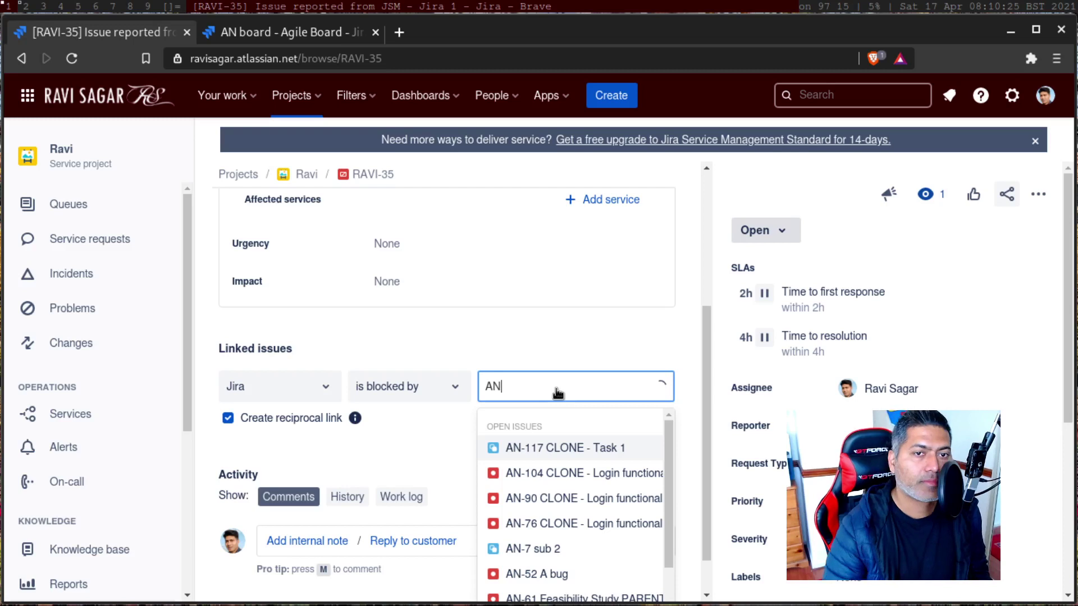
text(-21)
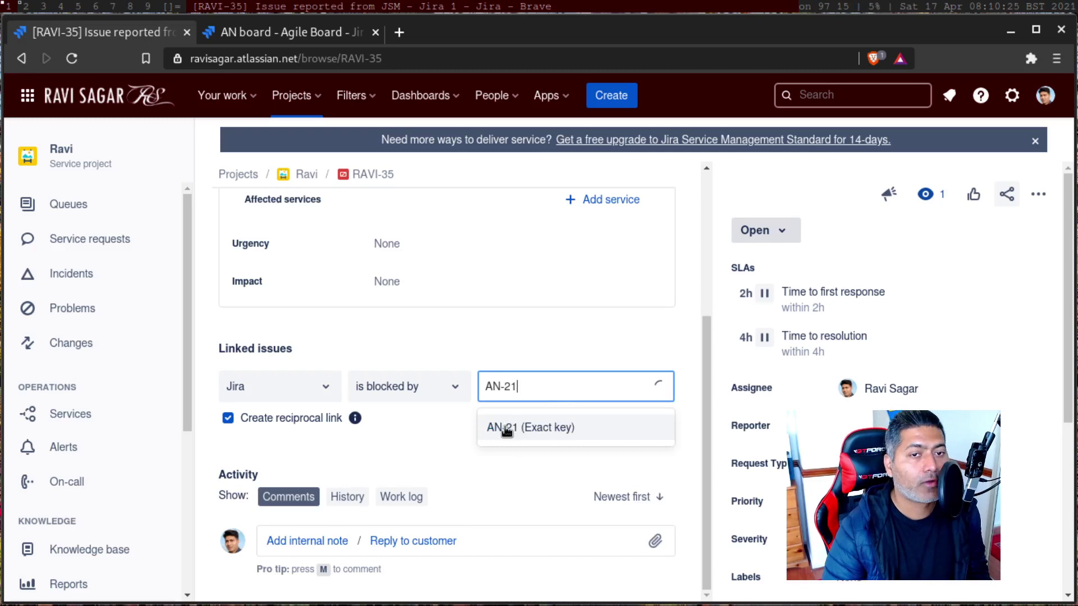
click(507, 429)
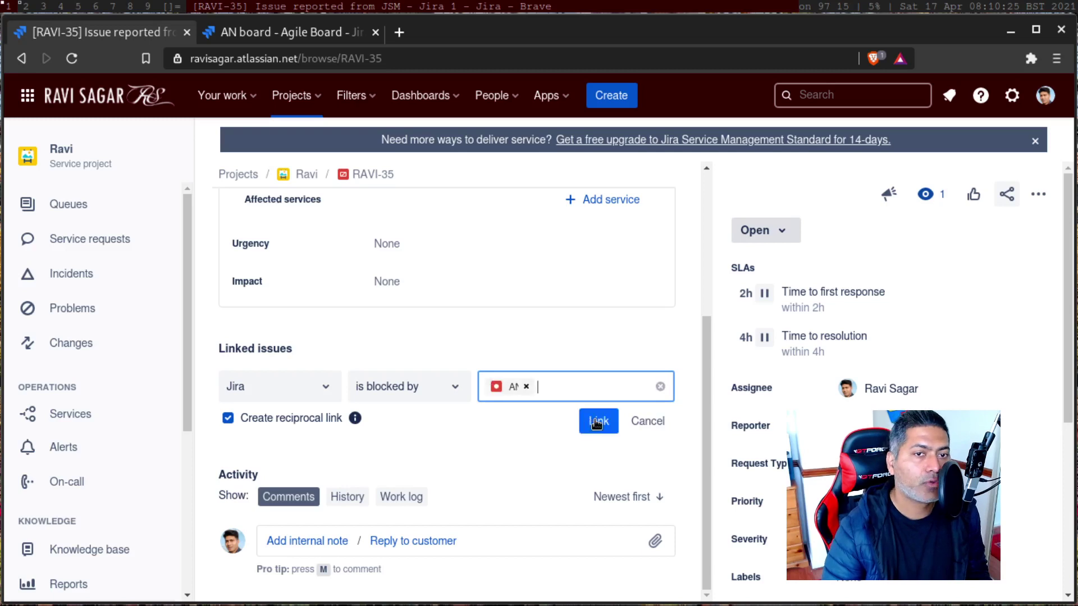
click(597, 424)
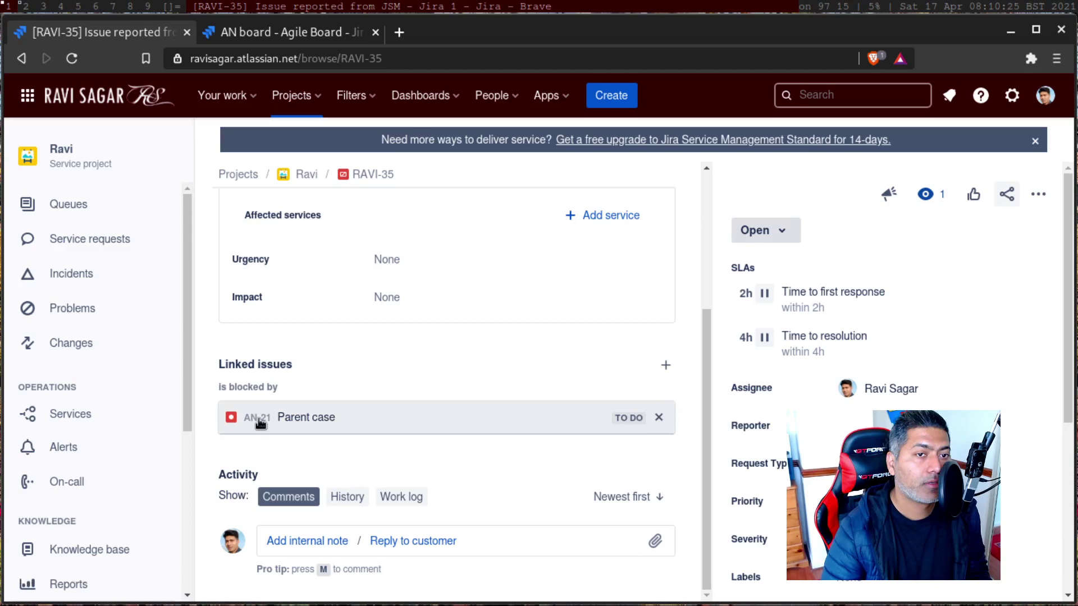
Change the status of issue AN-21 on the jiratutorial site to In Progress
click(278, 22)
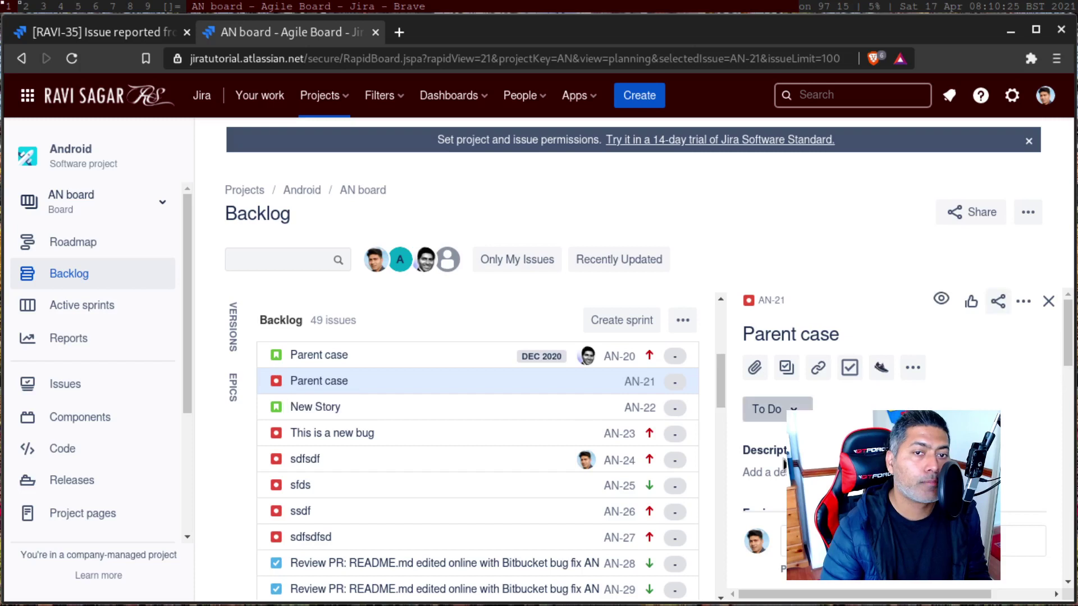
click(791, 409)
click(771, 443)
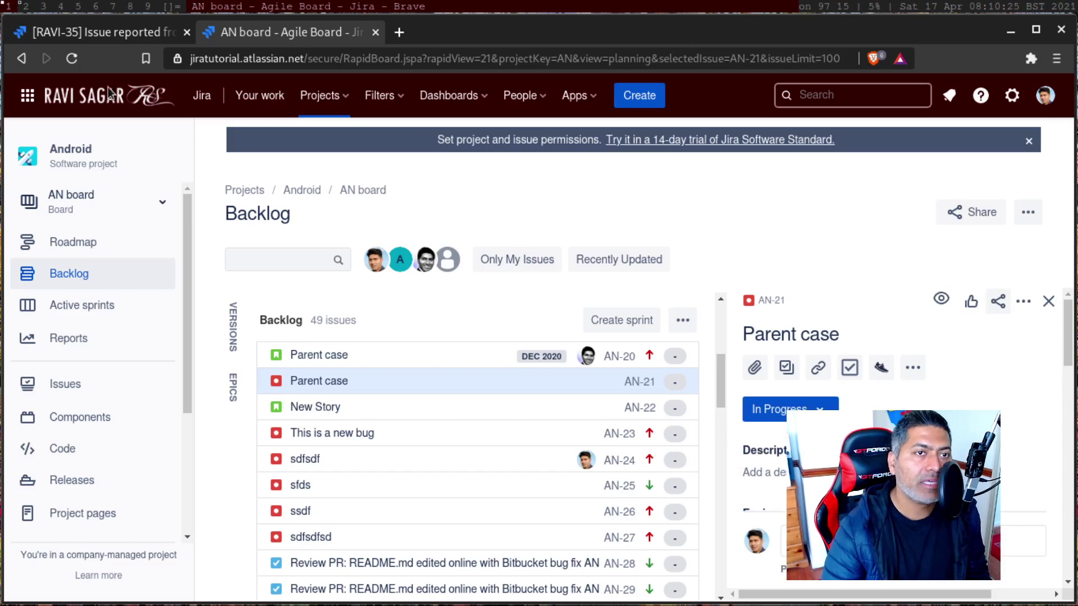
Return to RAVI-35, reload it and check the status of the linked issue AN-21
key(ctrl+shift+Tab)
click(68, 62)
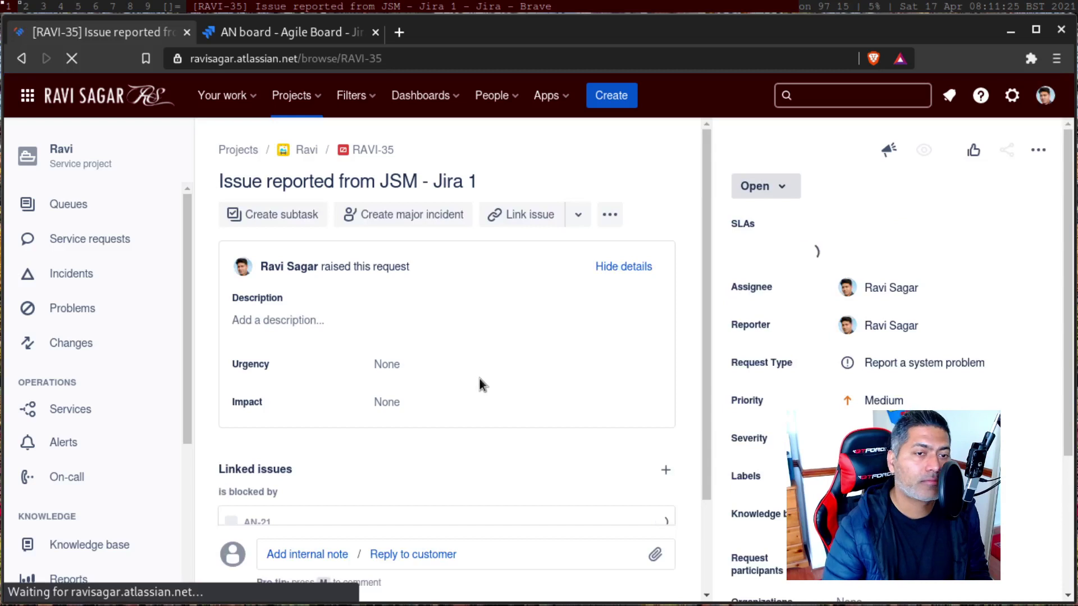
scroll(597, 388, down, 1)
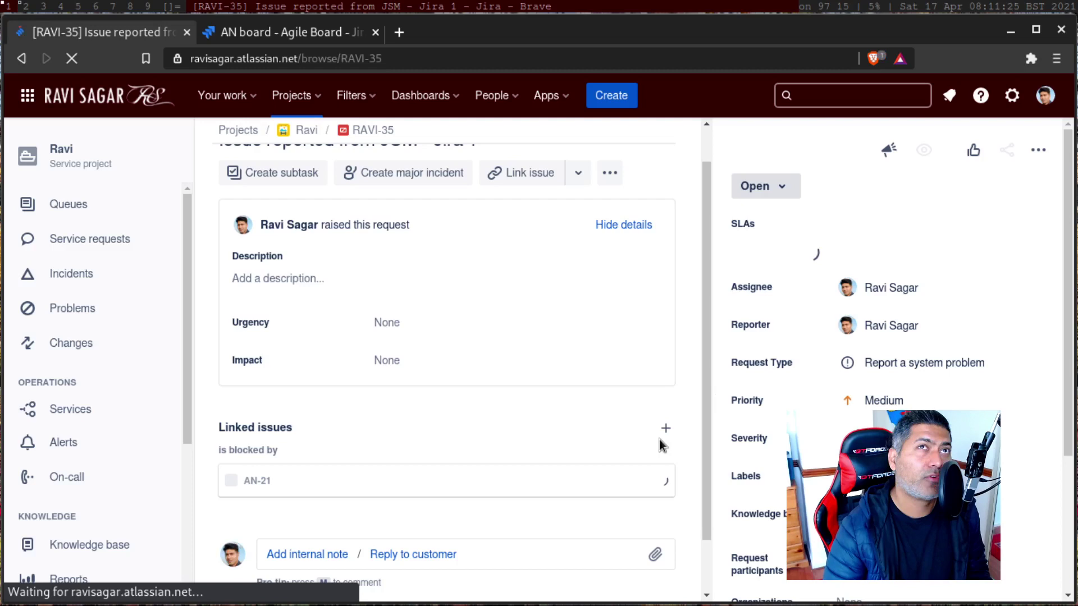
scroll(646, 430, down, 2)
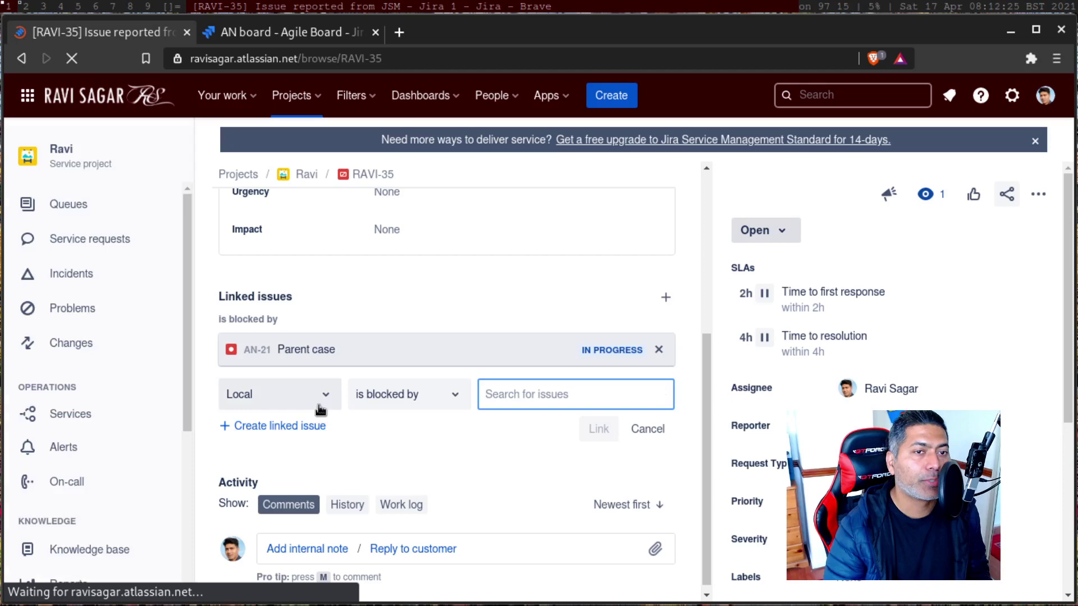
Check whether a linked issue can be created from RAVI-35 in the Android project by searching the projects for "an", and discard the form
click(301, 426)
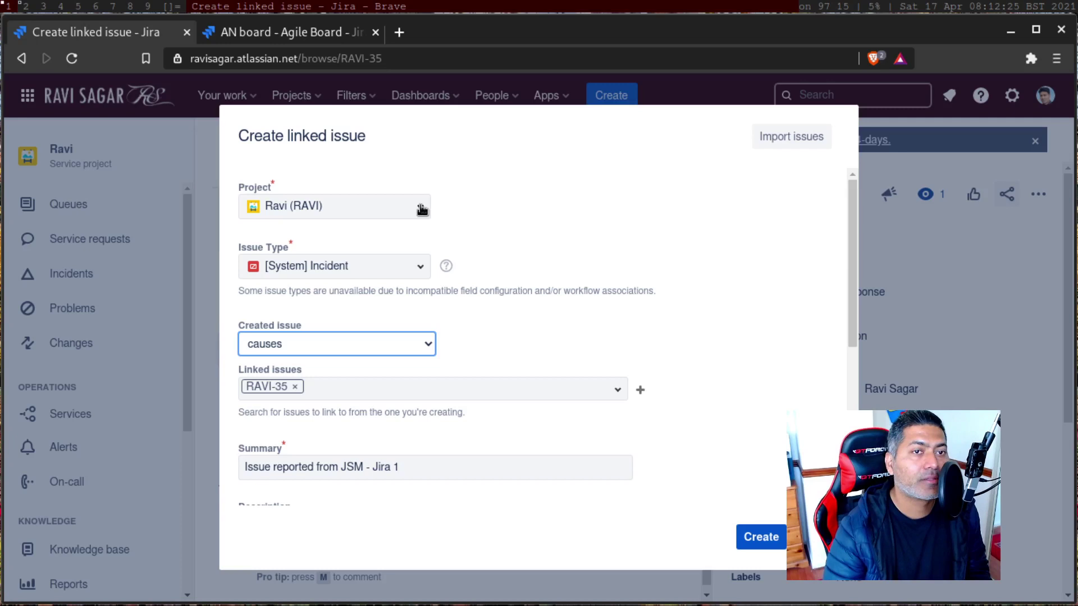
click(422, 209)
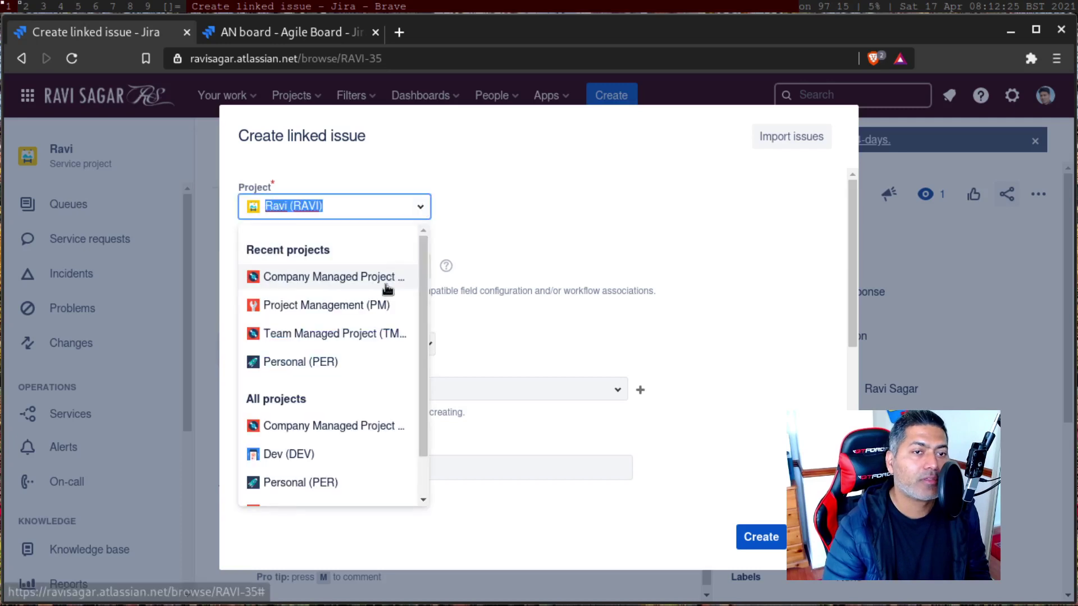
scroll(387, 288, down, 1)
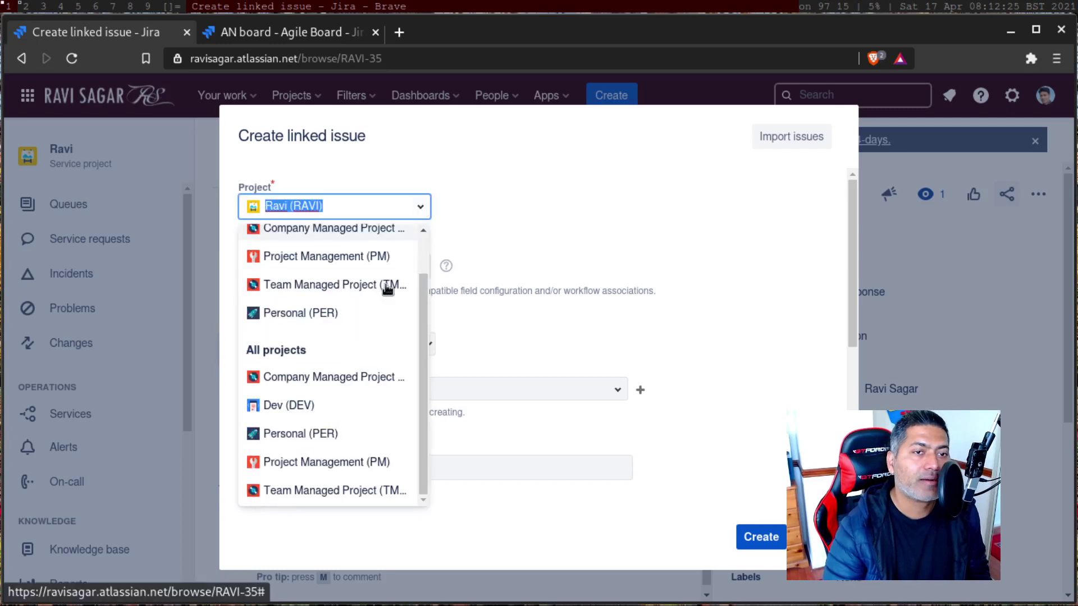
text(an)
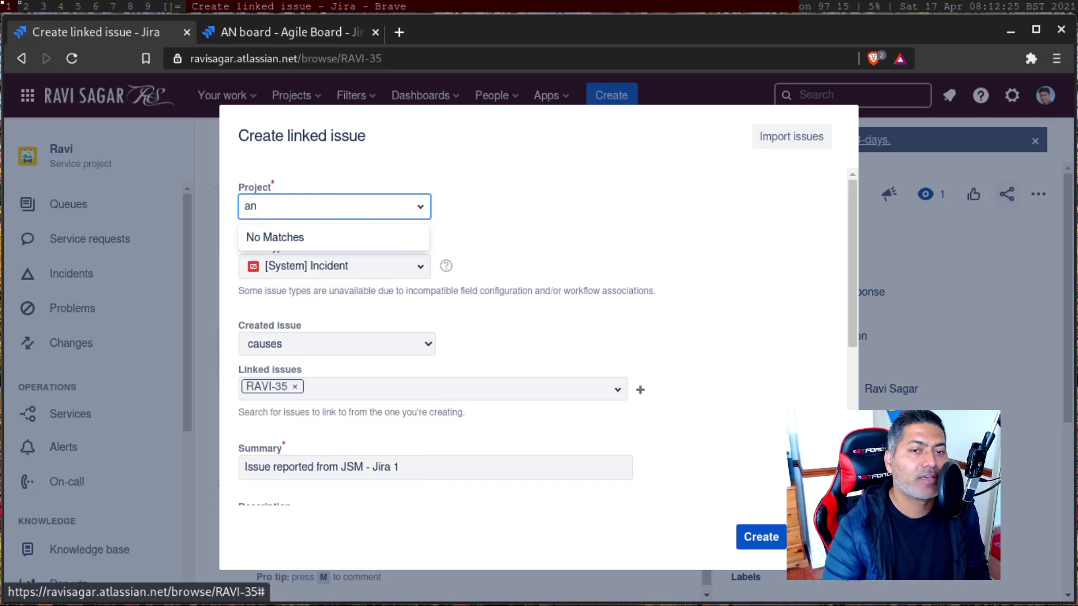
key(Escape)
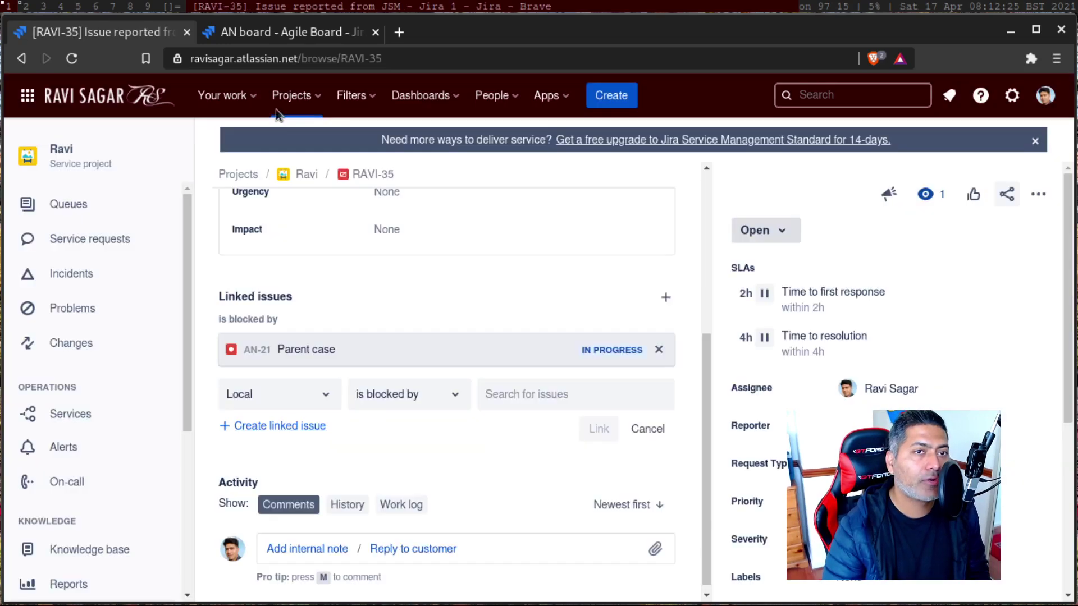
Open issue AN-21 from the jiratutorial backlog in its own full page and inspect its linked issues
click(254, 31)
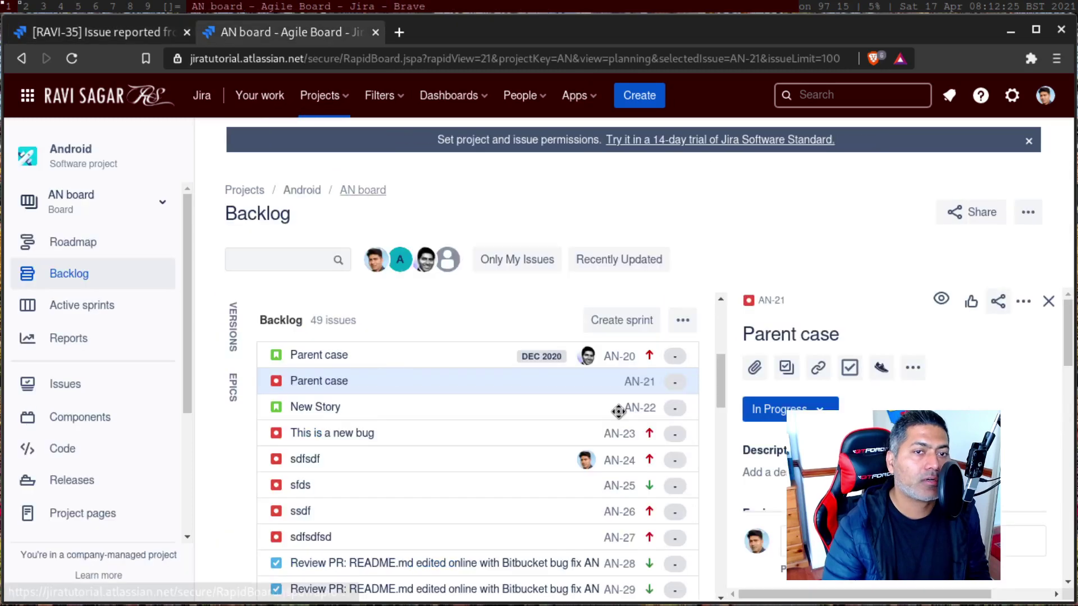
click(771, 301)
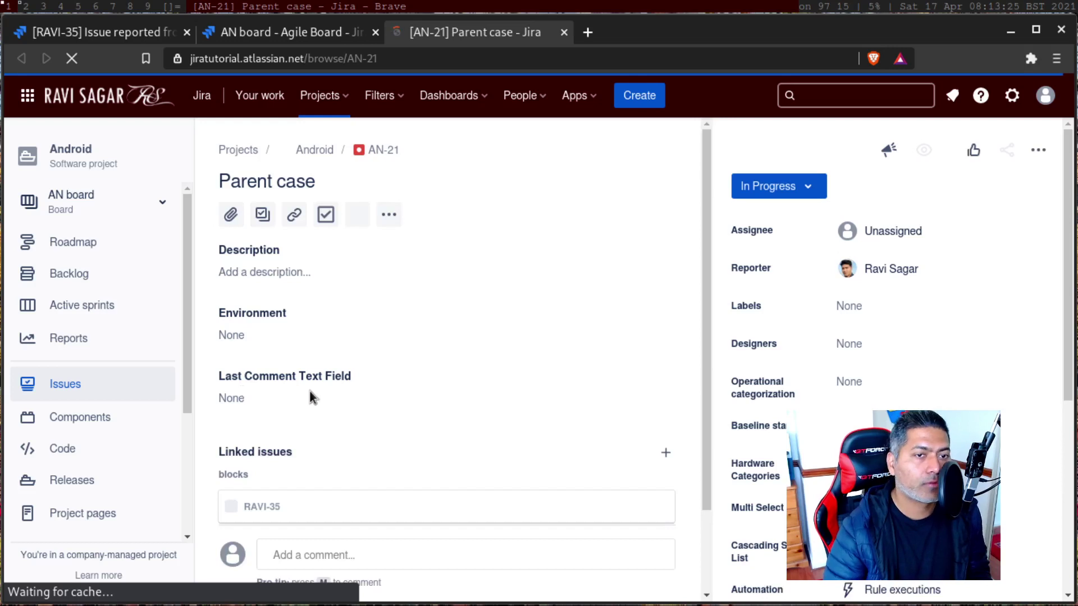
scroll(312, 397, down, 2)
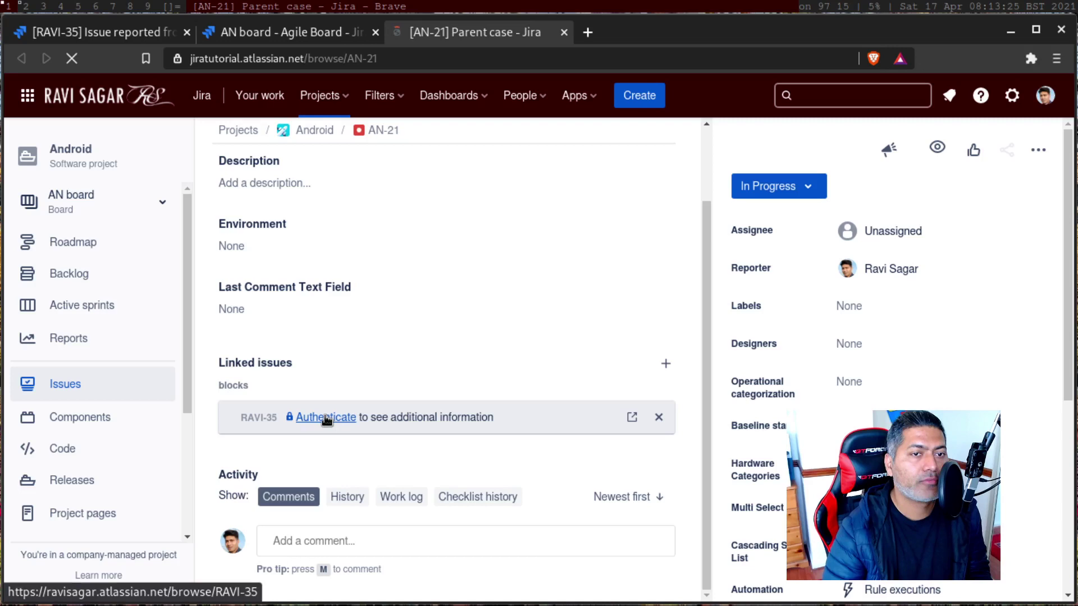
Authenticate the RAVI-35 link on AN-21 by allowing read and write access to the other Jira site, and open the linked issue
click(325, 418)
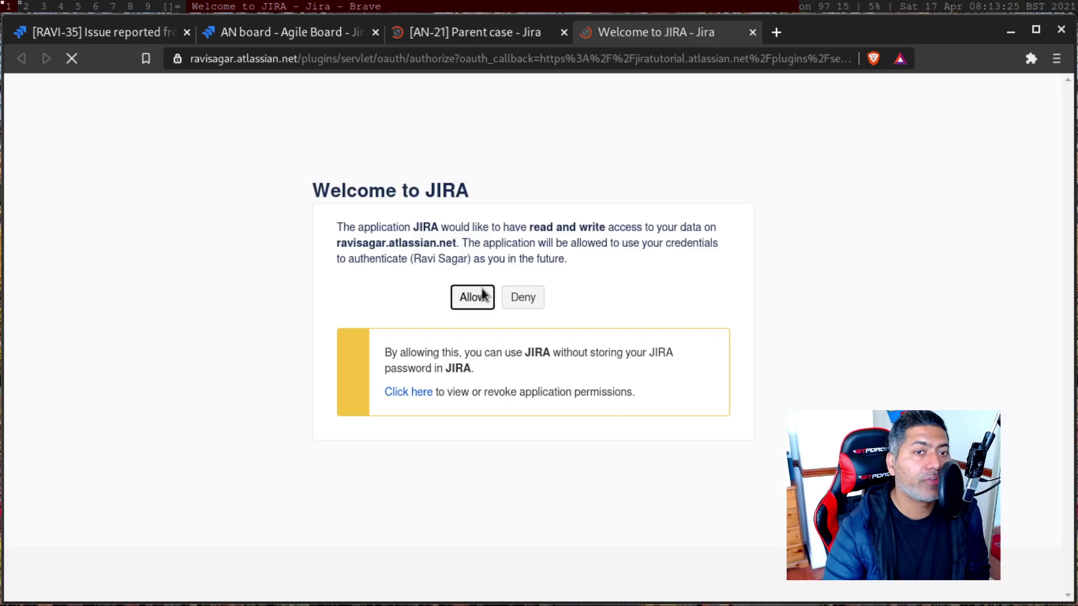
click(475, 297)
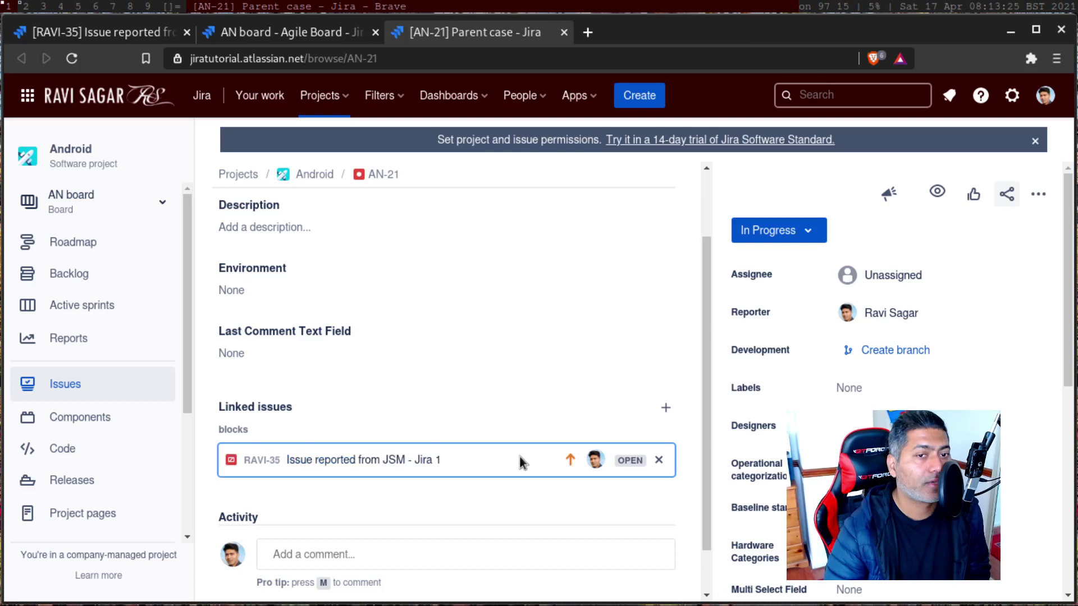
click(351, 460)
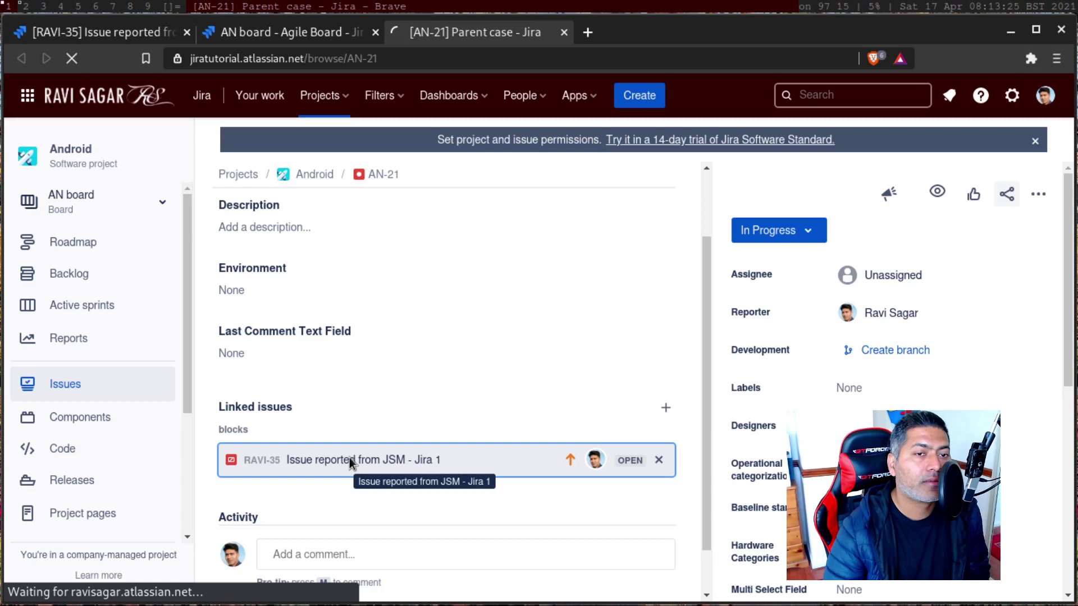